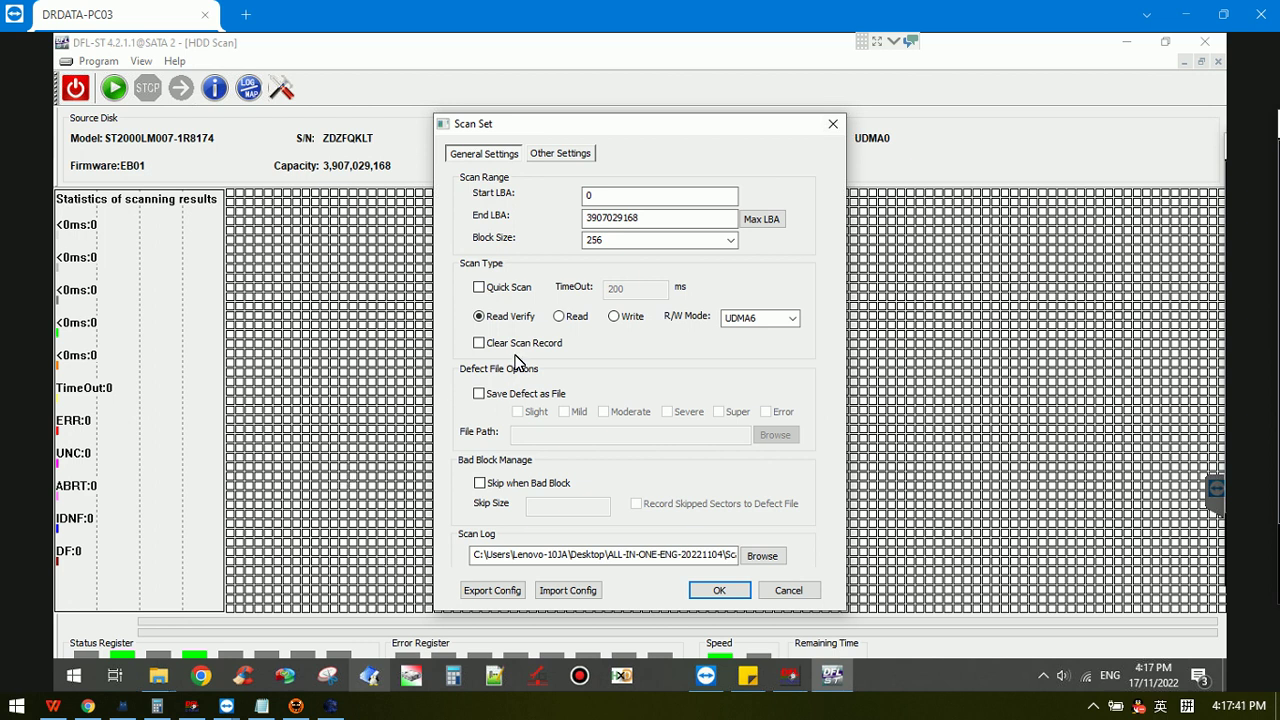
Step: Run a brief read-verify scan of the drive from LBA 0 with block size 256, and stop it
left_click(710, 592)
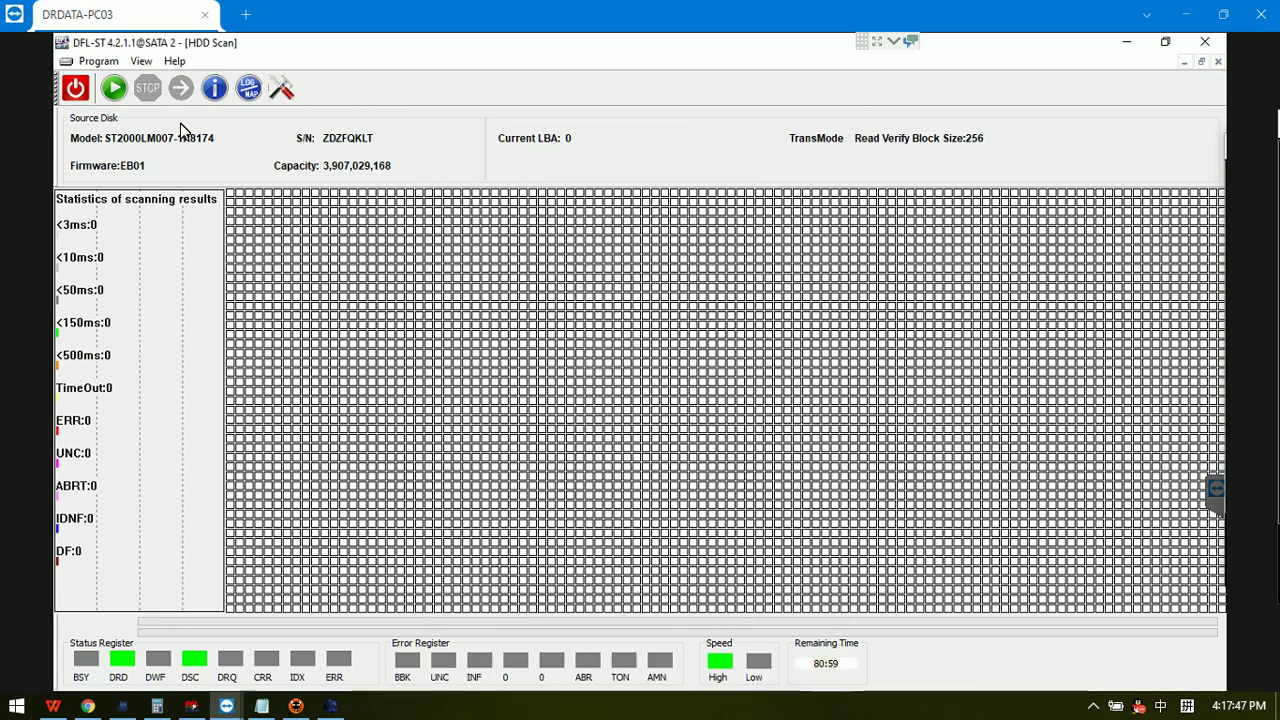
left_click(113, 88)
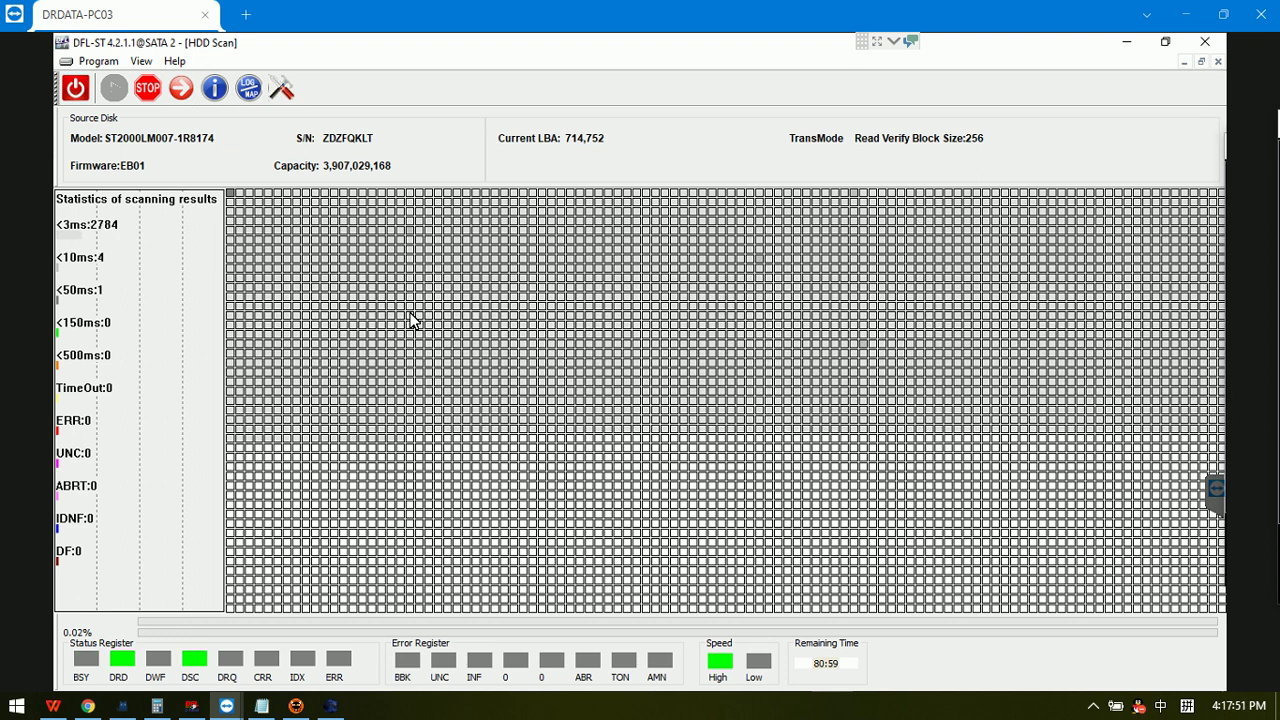
left_click(150, 92)
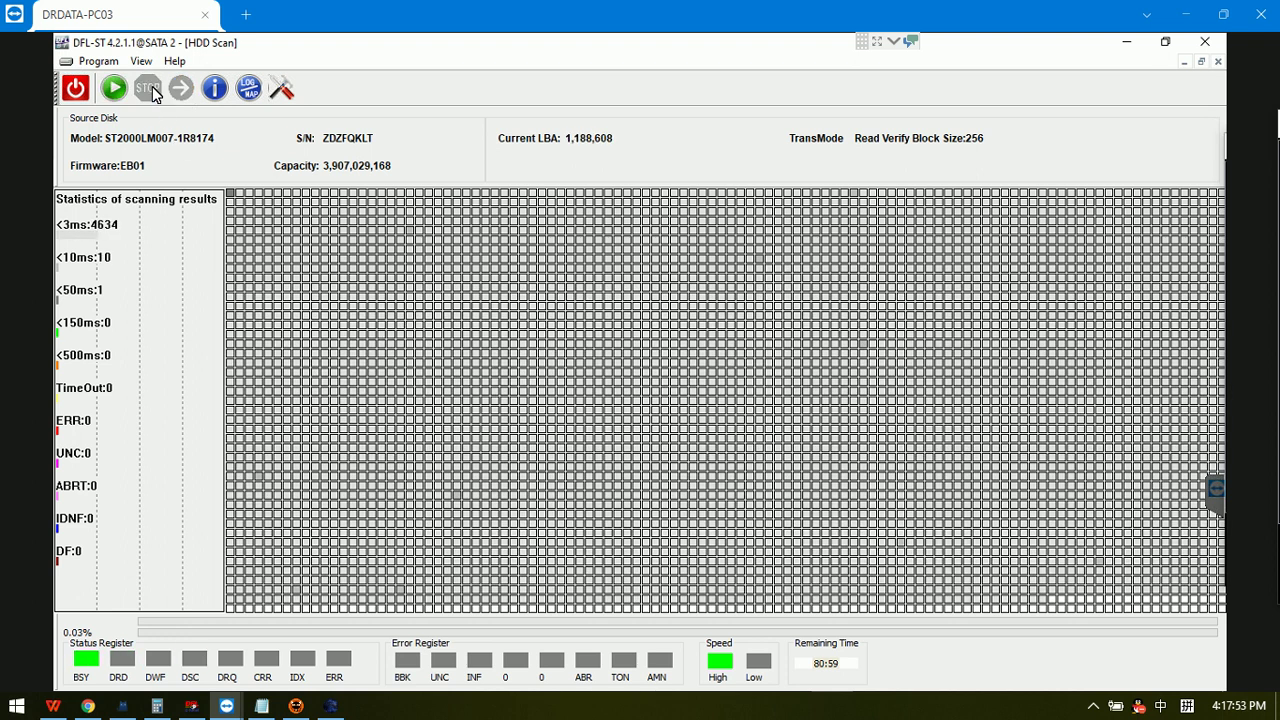
left_click(282, 89)
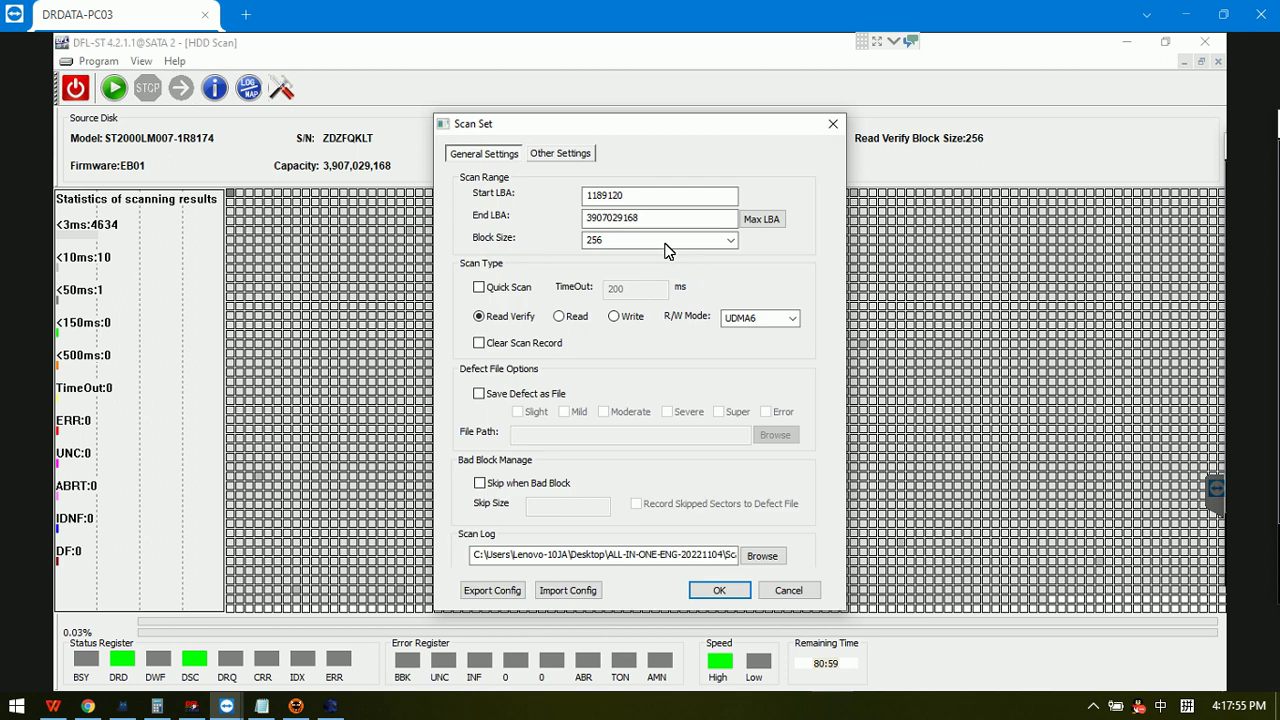
left_click_drag(643, 195, 563, 195)
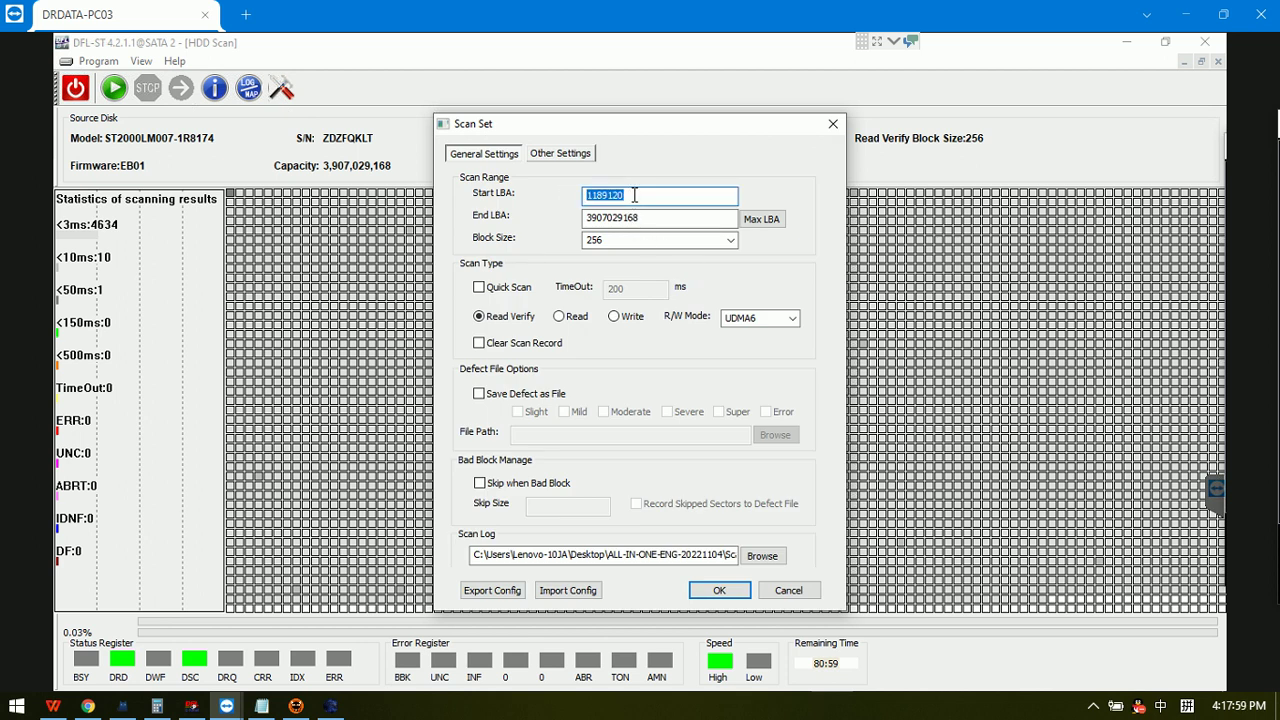
type("1900000000")
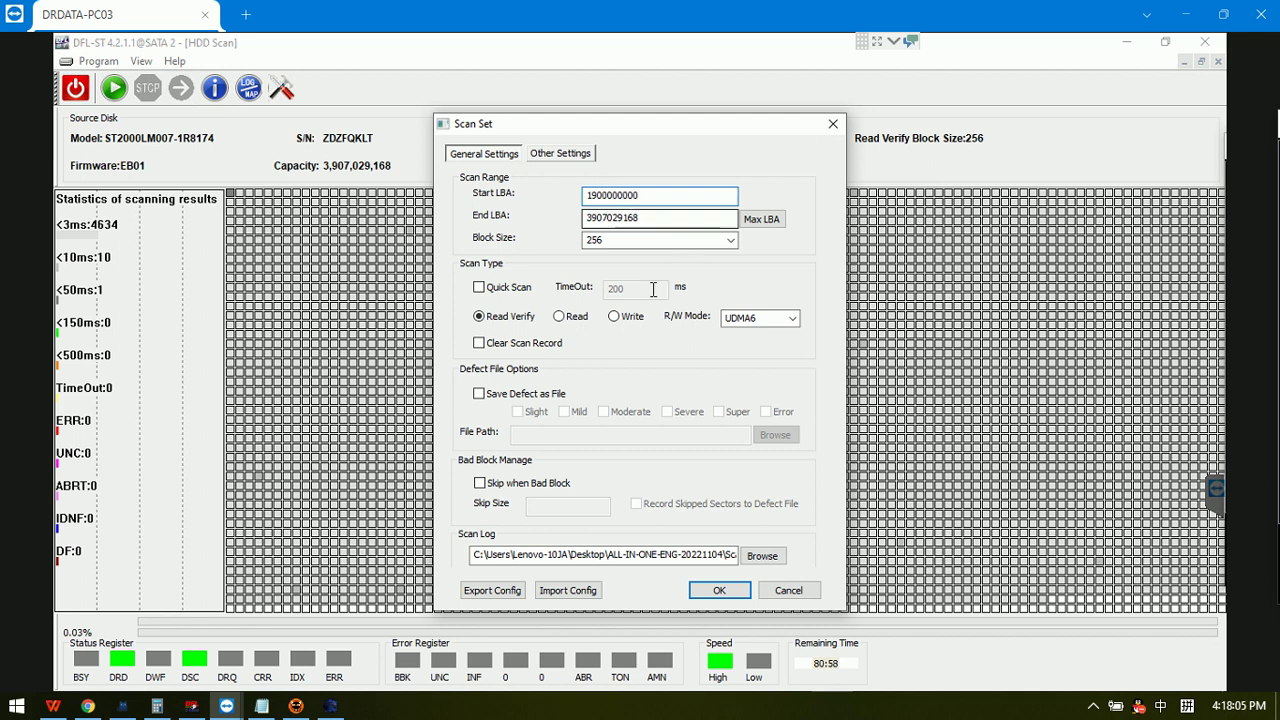
left_click(520, 350)
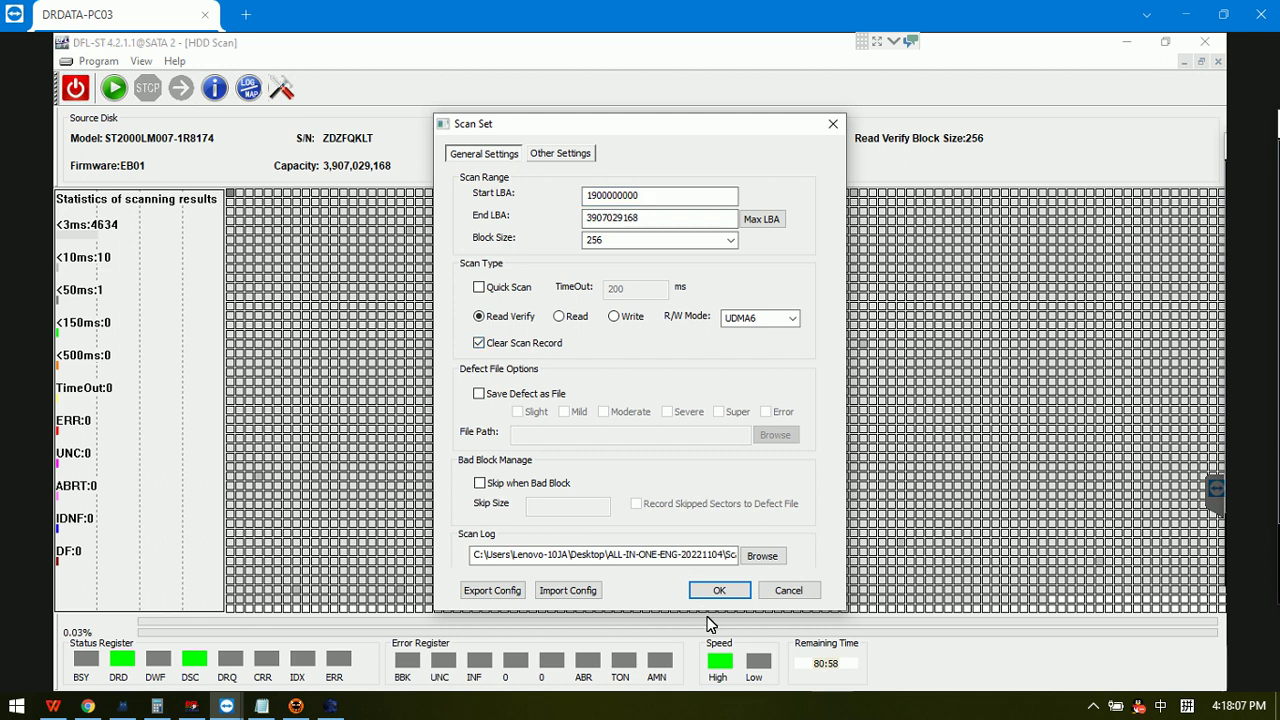
left_click(719, 590)
left_click(117, 88)
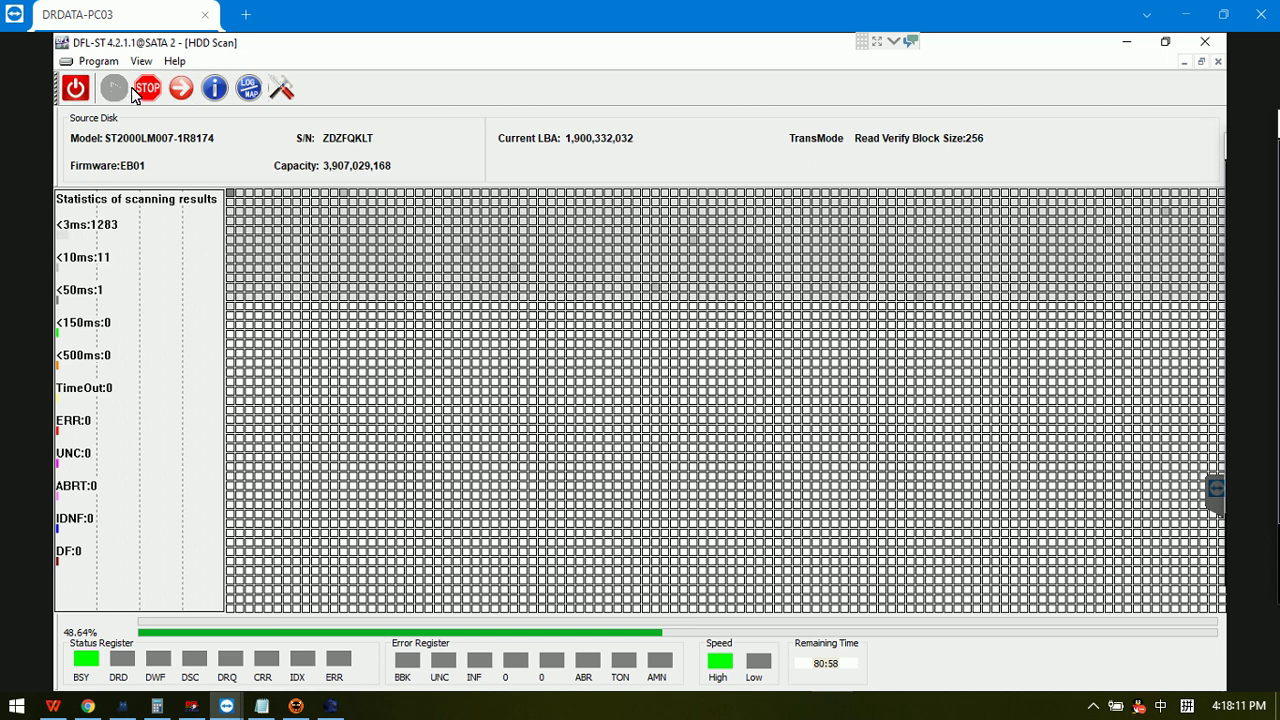
left_click(147, 88)
left_click(284, 92)
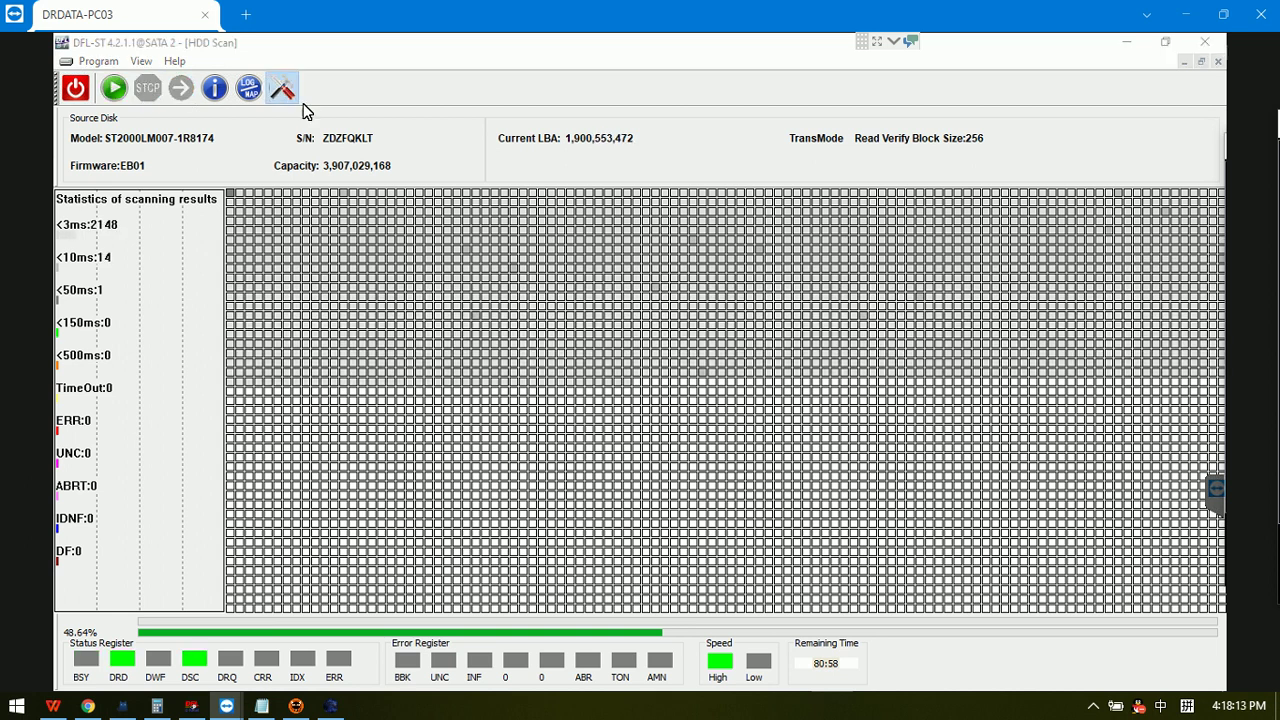
left_click_drag(591, 193, 576, 192)
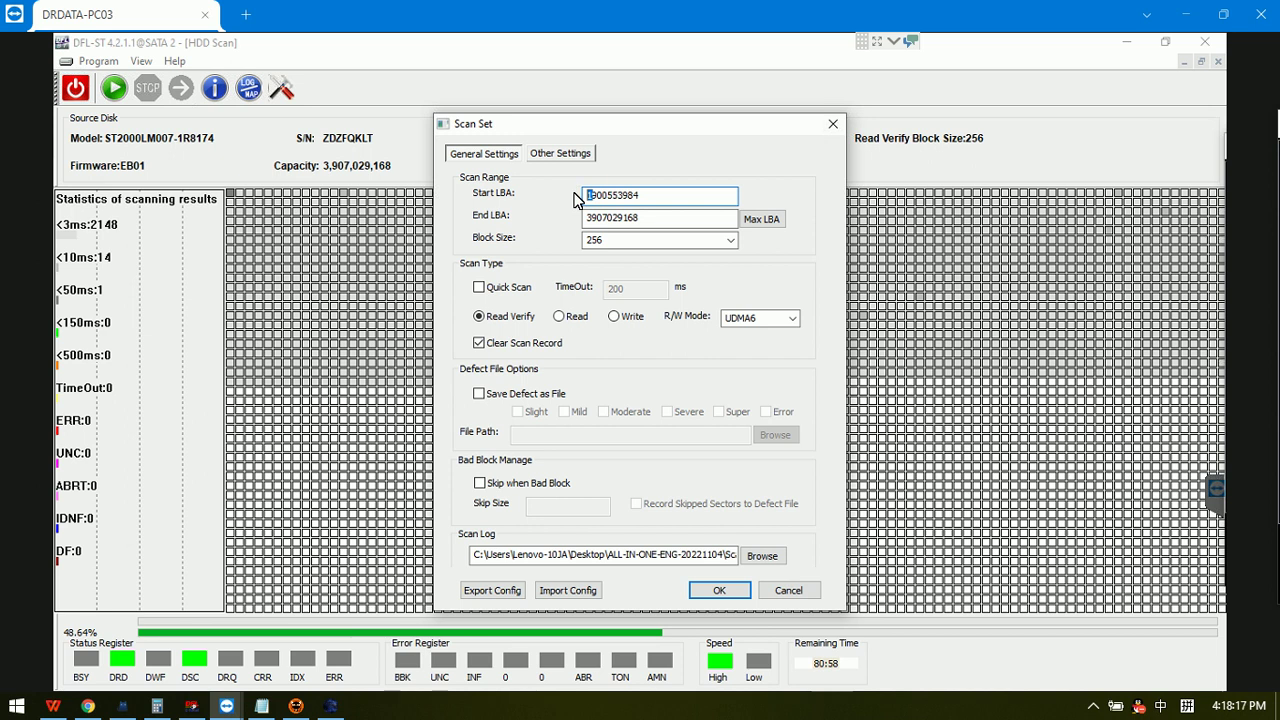
type("3")
key("Delete")
type("9")
left_click_drag(606, 196, 616, 196)
type("0005")
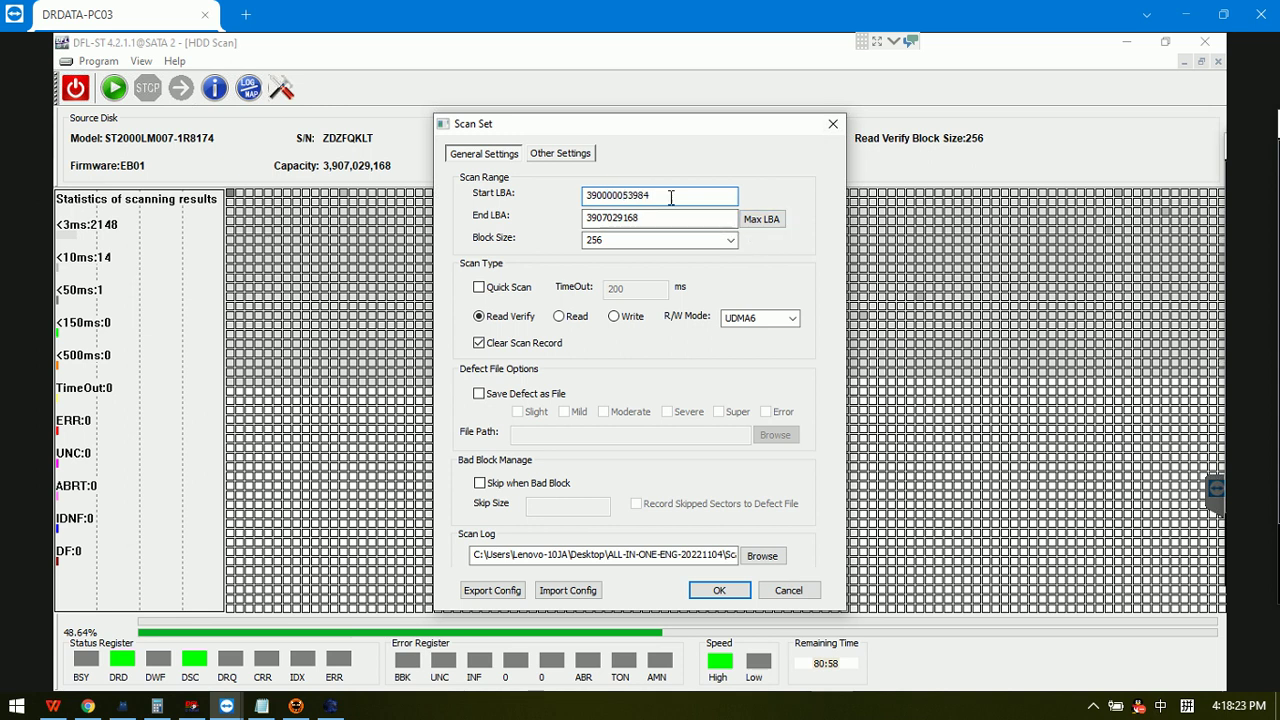
key("BackSpace")
key("BackSpace")
left_click(719, 591)
Step: Run the read-verify scan briefly near the end of the drive, then stop it and close the HDD scan
left_click(114, 89)
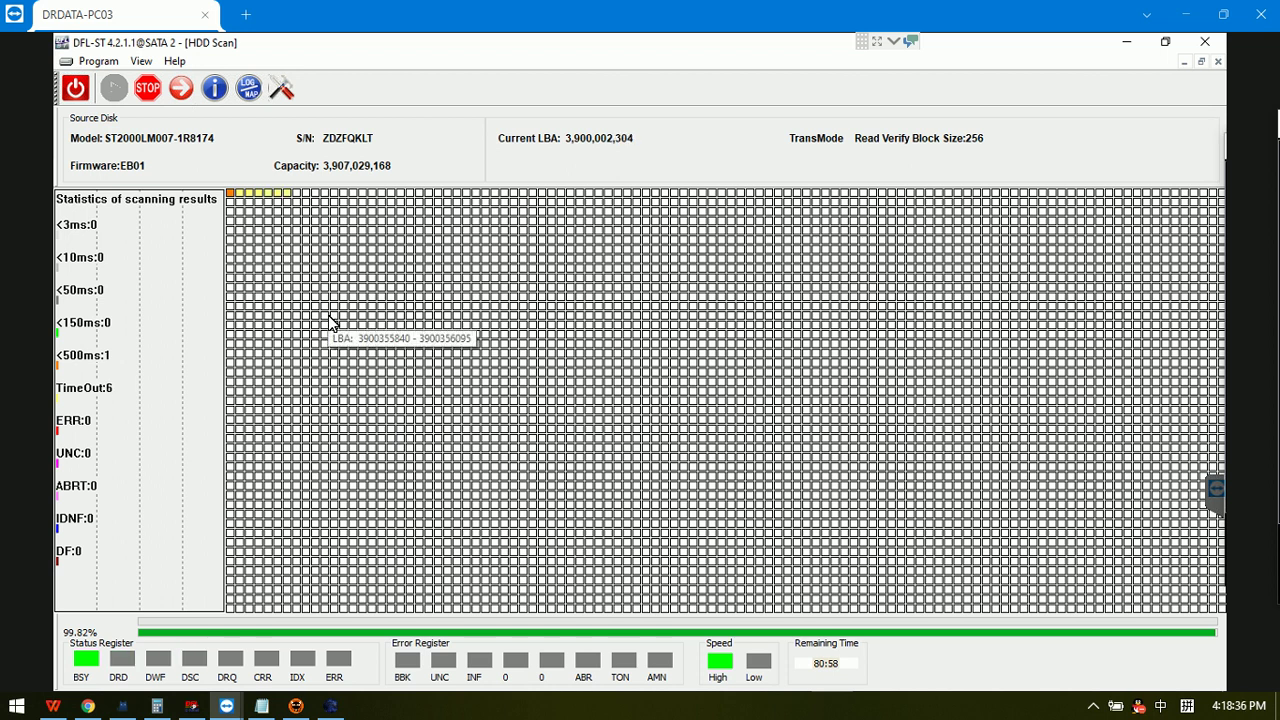
left_click(147, 91)
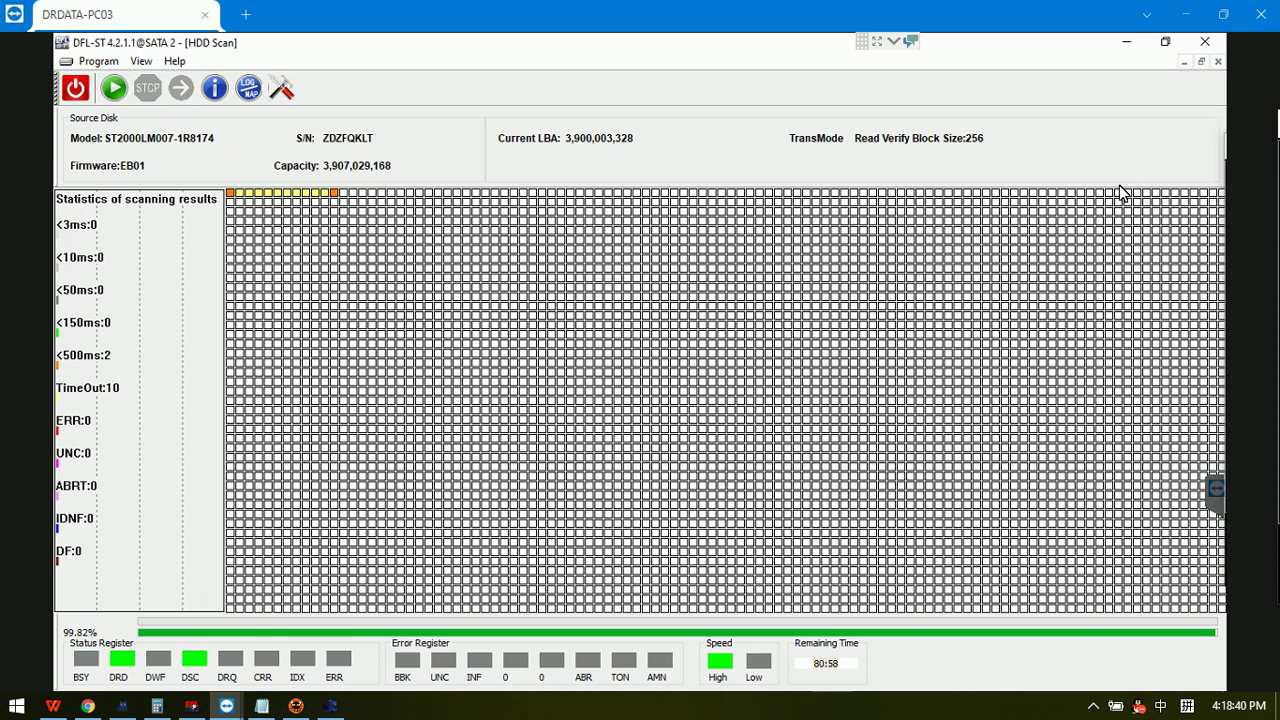
left_click(1218, 63)
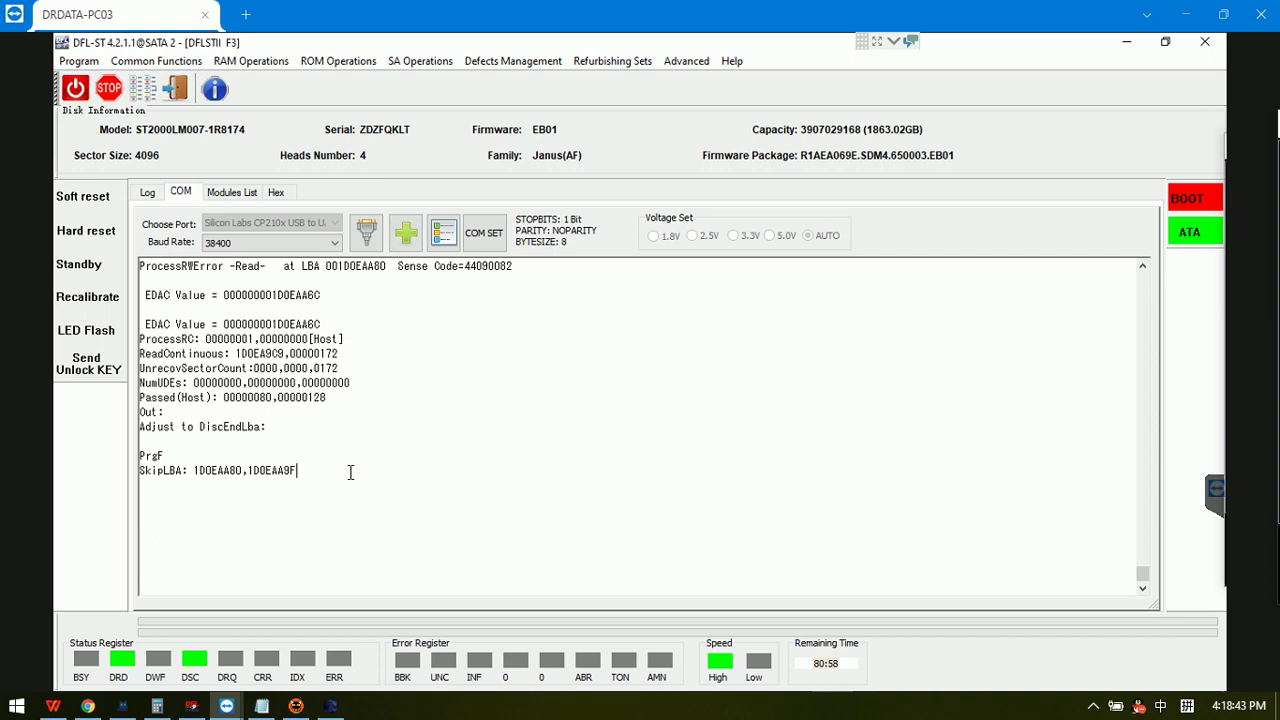
left_click(412, 61)
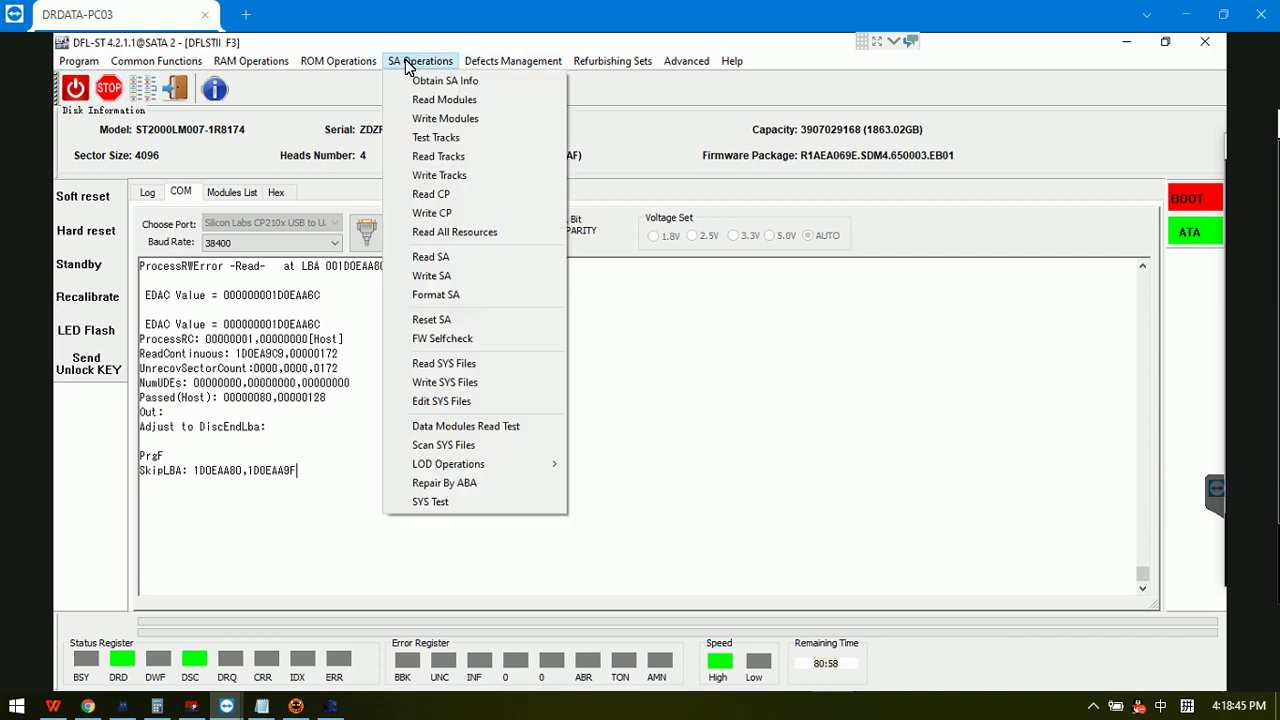
left_click(459, 386)
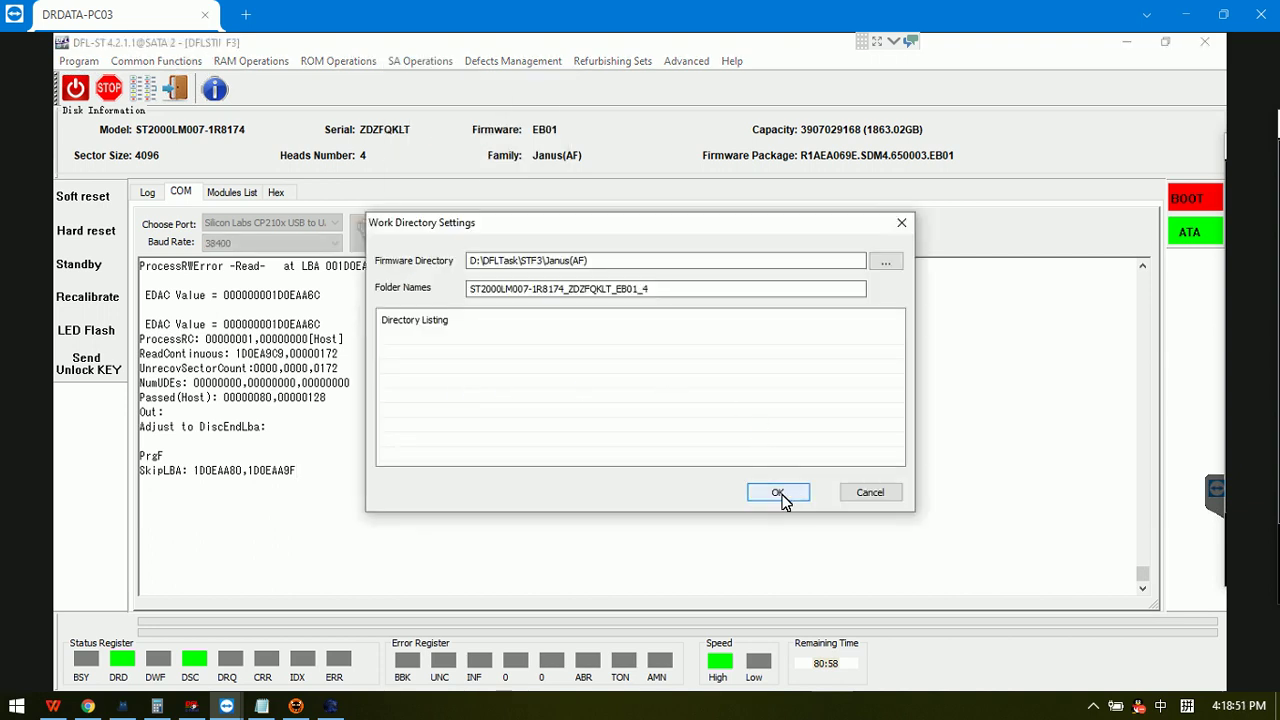
left_click(872, 494)
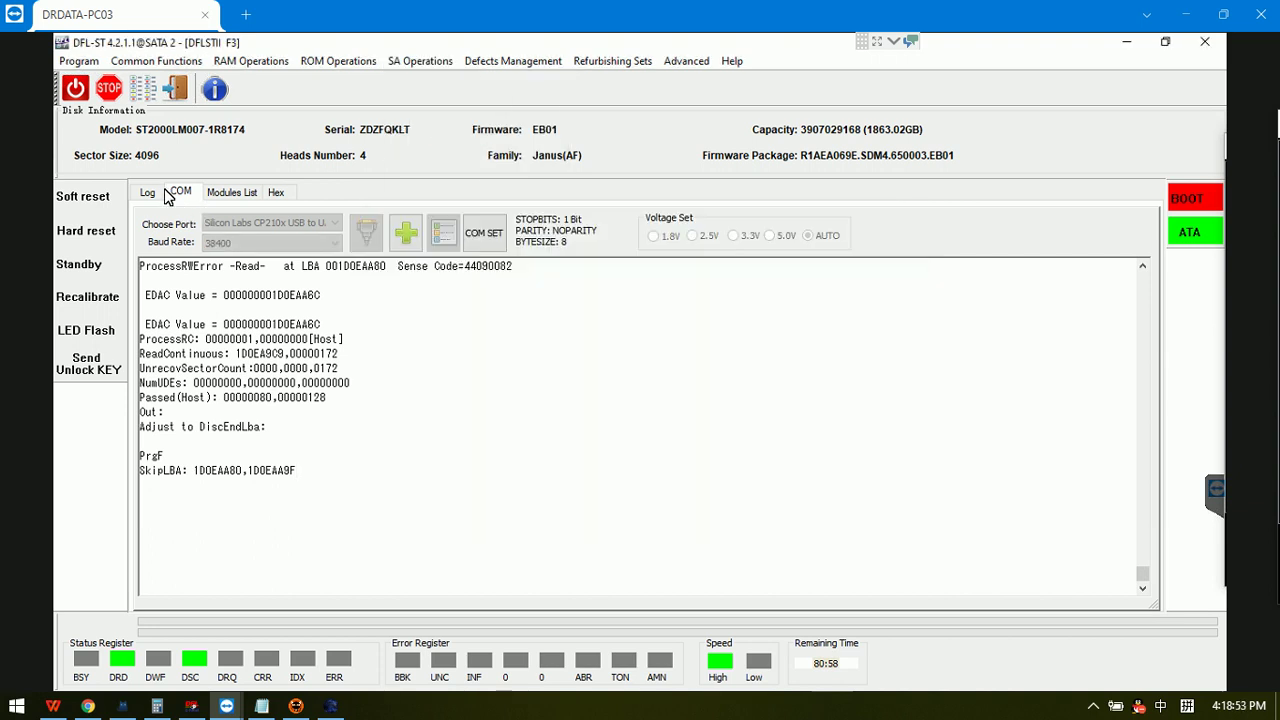
Step: List the nonresident G-List with V40 in ASCII diagnostic mode, and return the terminal to ESLIP mode
key("ctrl+z")
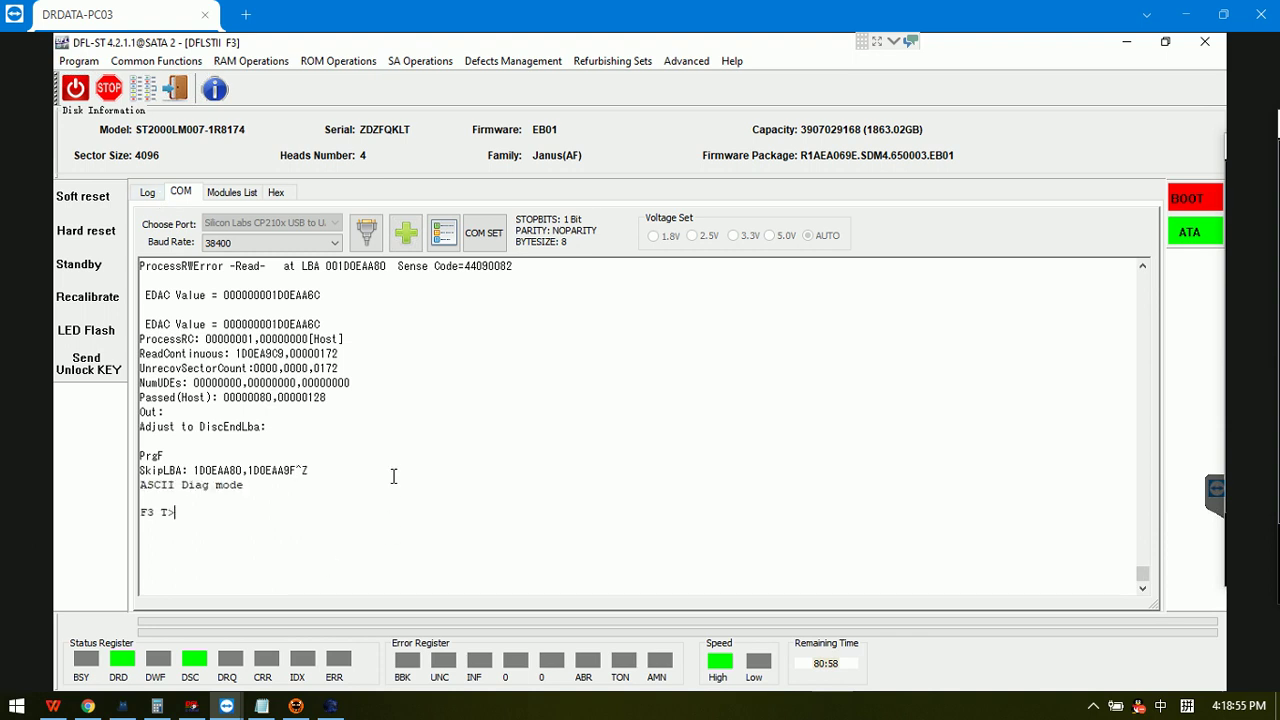
type("V40")
key("Return")
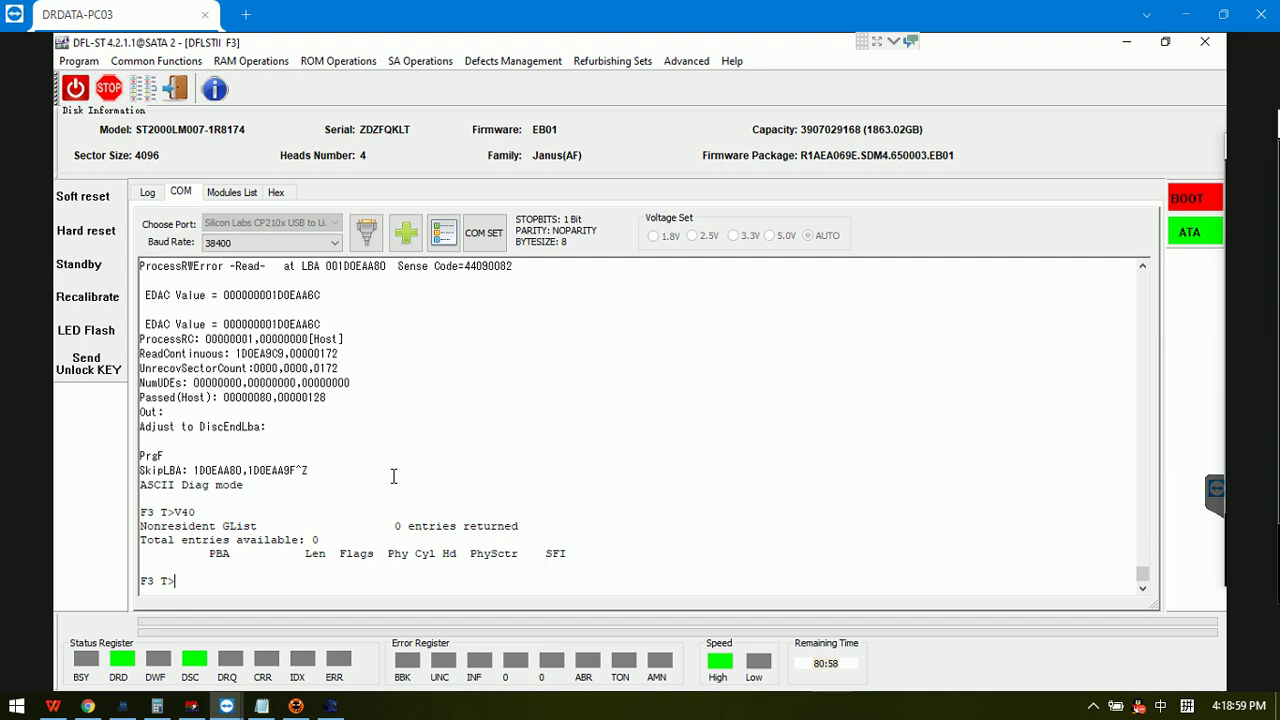
key("ctrl+t")
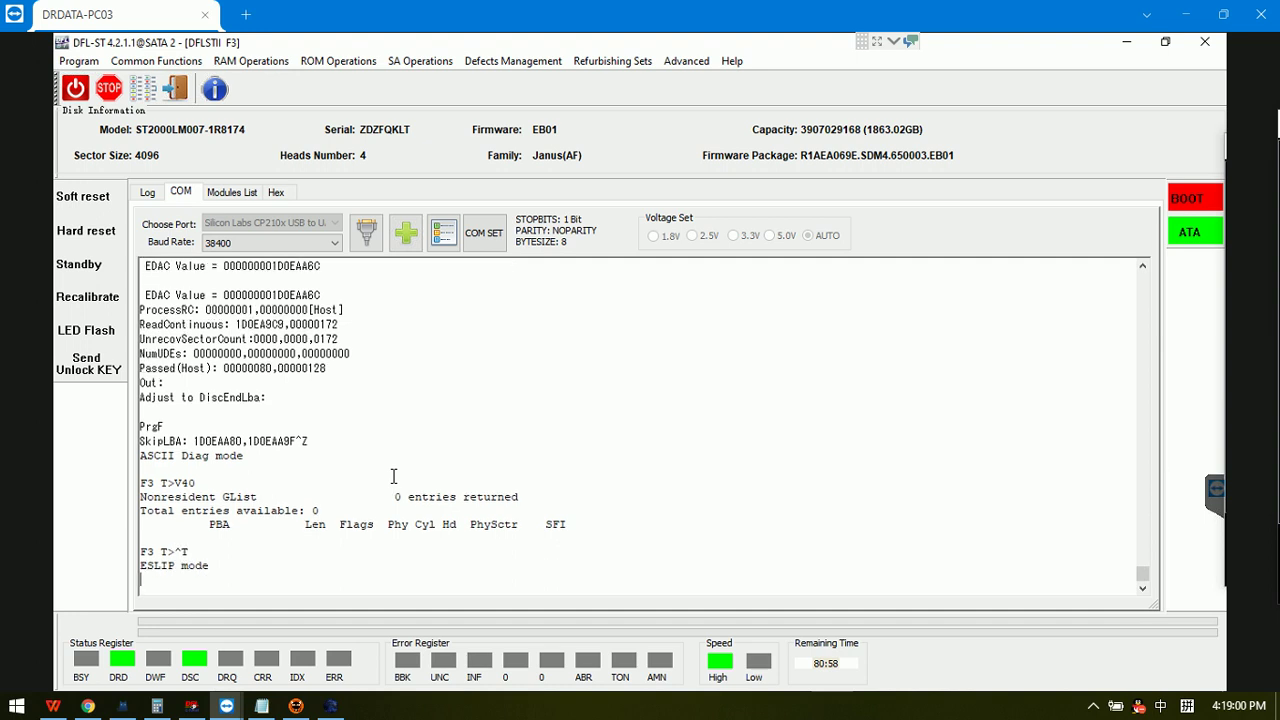
Step: Write SYS file 035 to the drive from the existing backup folder, using Backup 0, series .12 and ATA mode
left_click(433, 63)
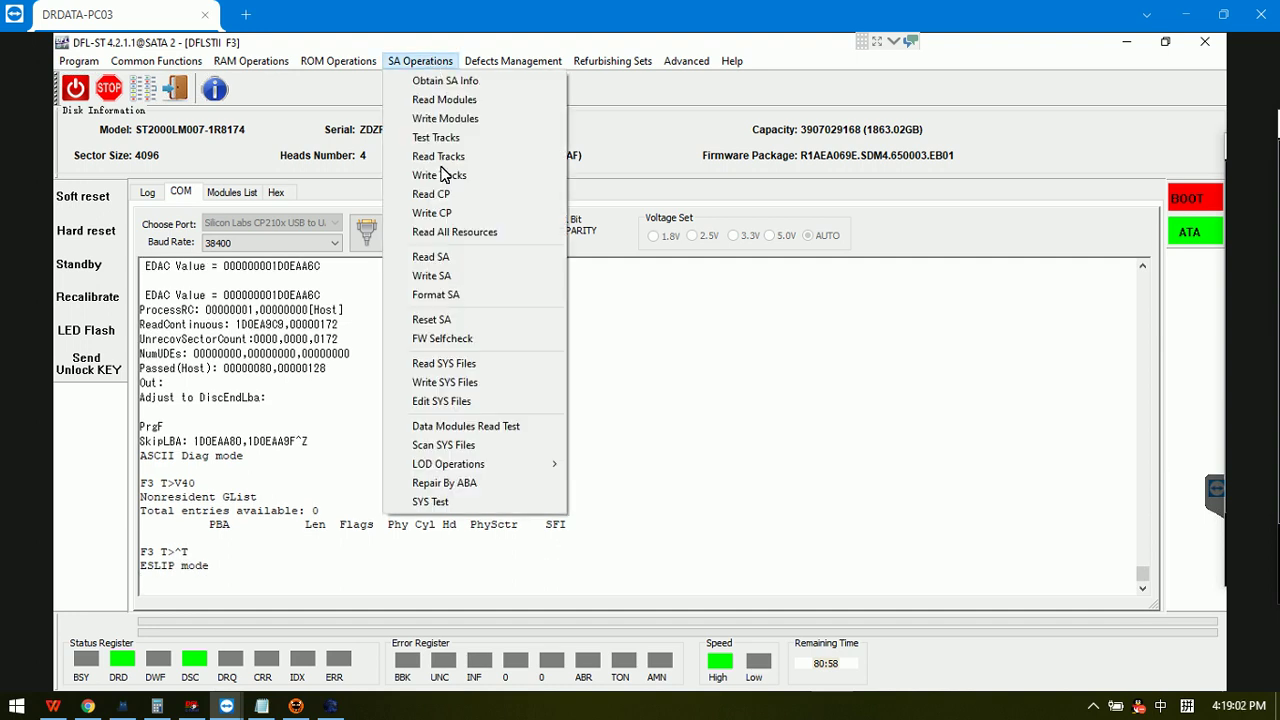
left_click(446, 386)
left_click(786, 494)
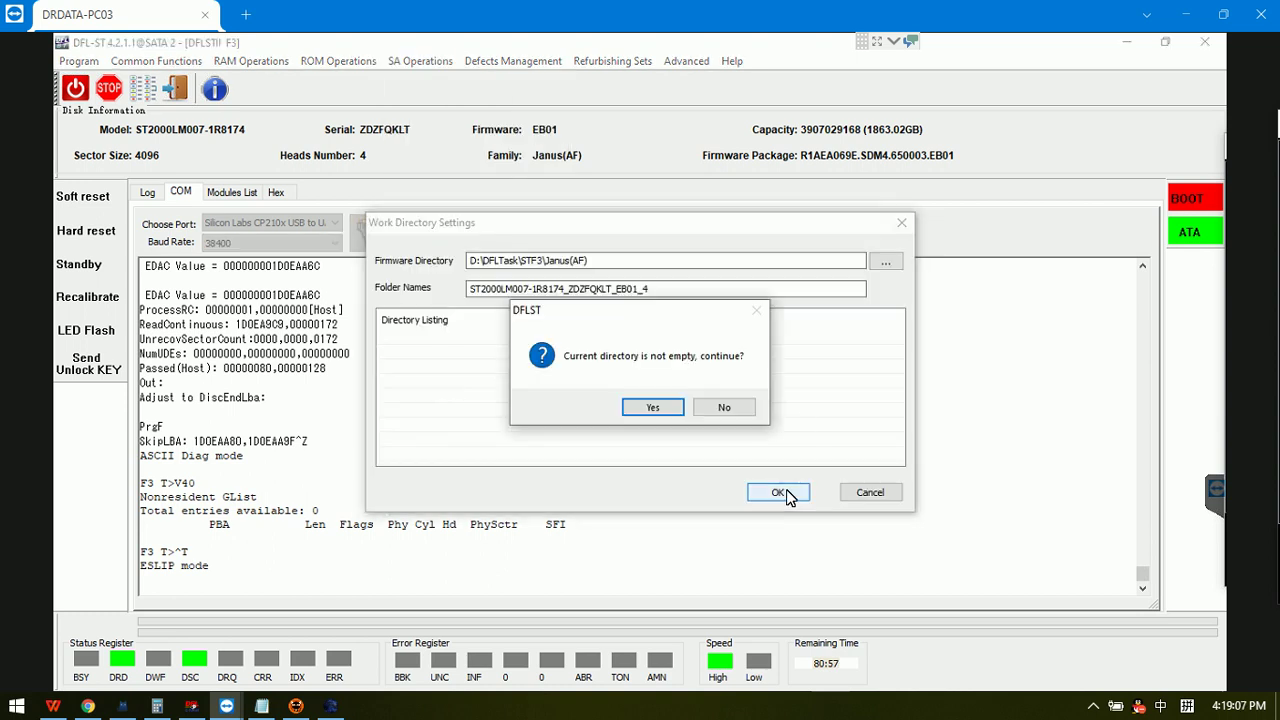
left_click(654, 408)
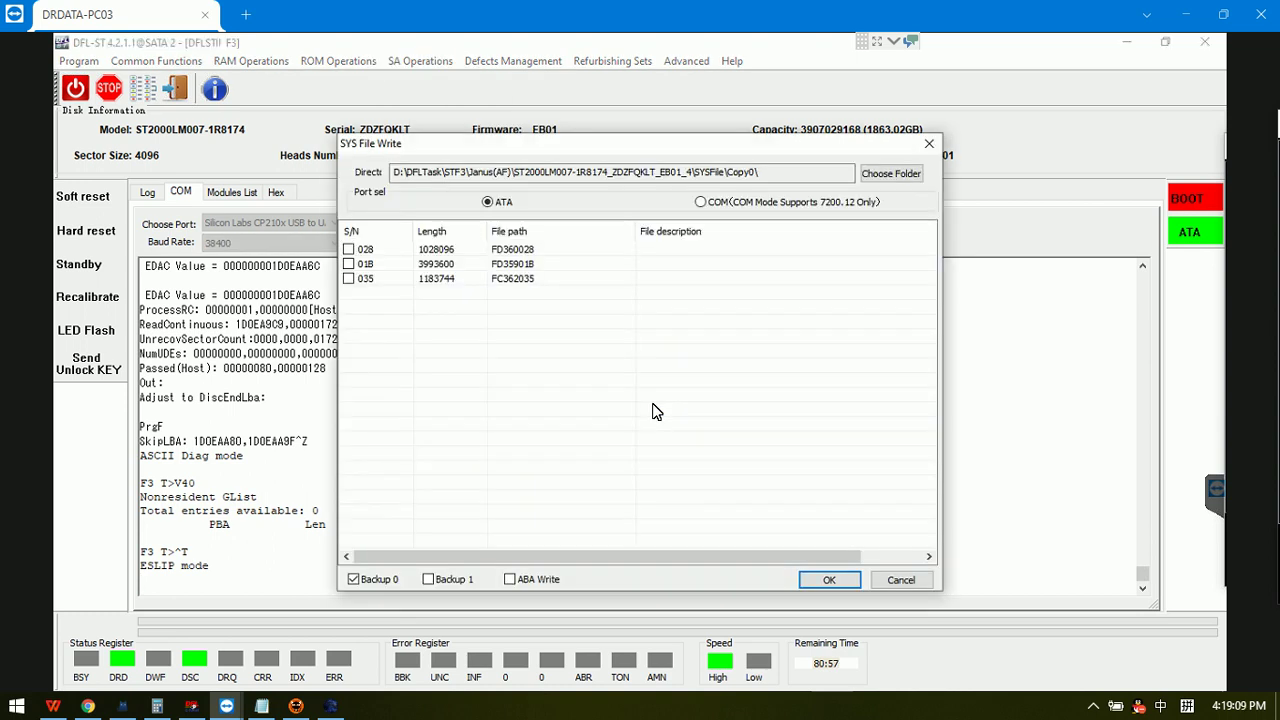
left_click(349, 279)
left_click(818, 578)
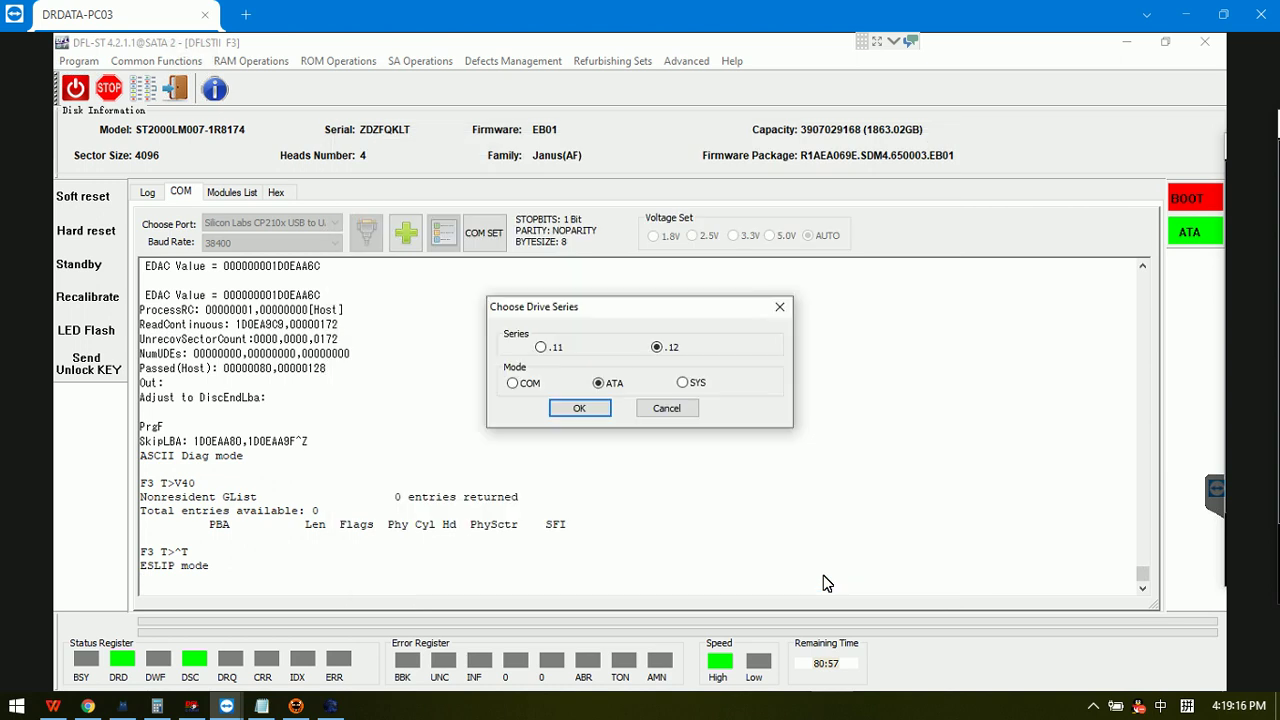
left_click(596, 408)
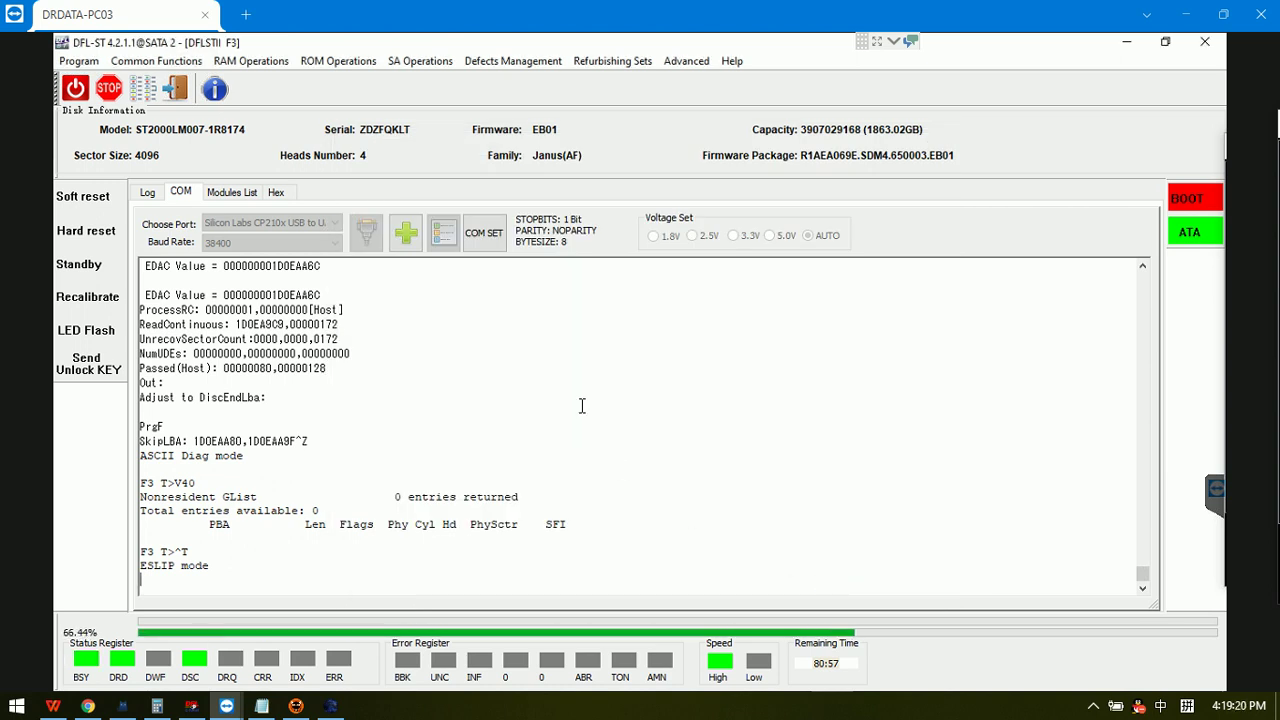
Step: Switch the terminal back to ASCII diagnostic mode and list the G-List with V40 to check the written SYS file
left_click(235, 566)
key("ctrl+z")
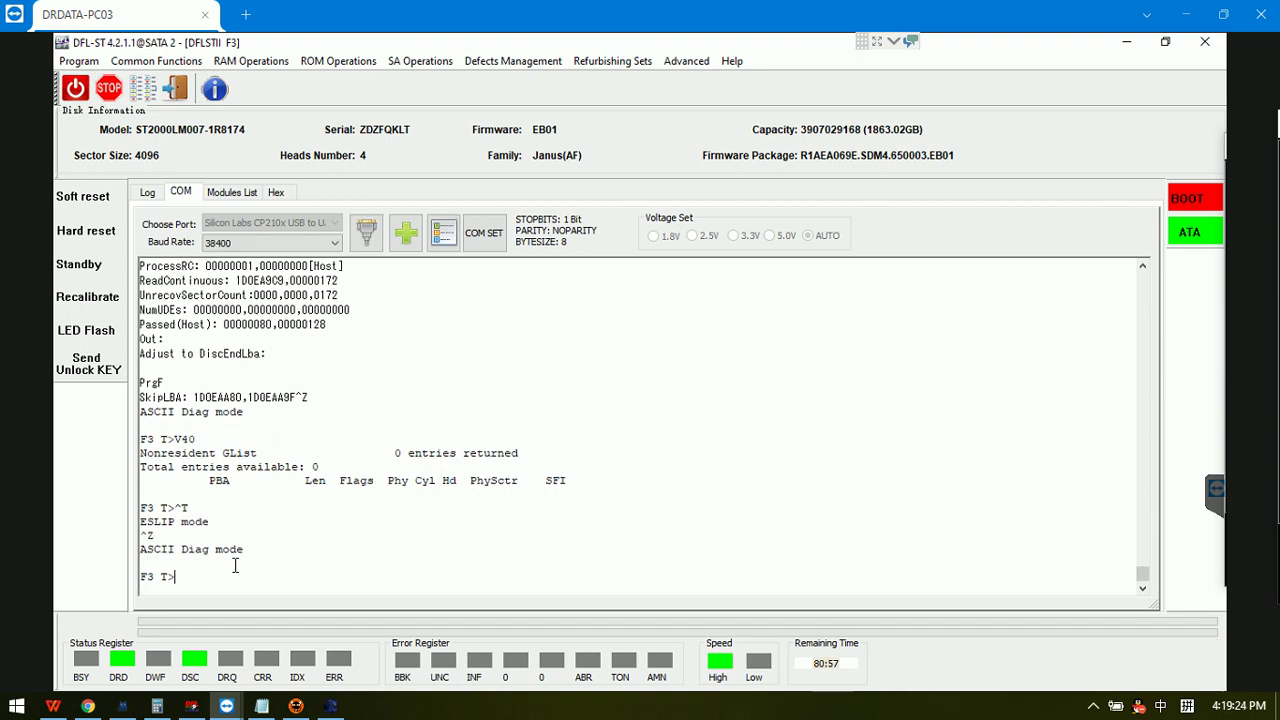
type("V40")
key("Return")
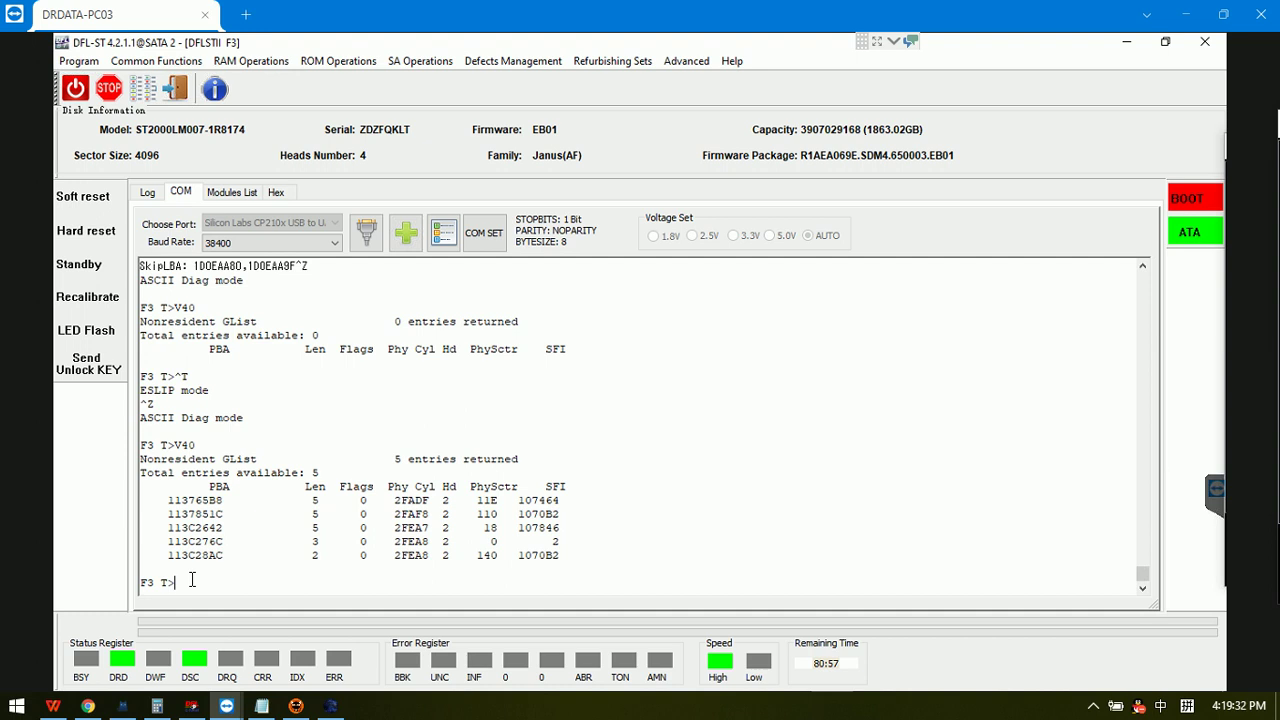
Step: Run i4,1,22 and start the user partition format with m0,6,3,,,,,22
type("i4,1,22")
key("Return")
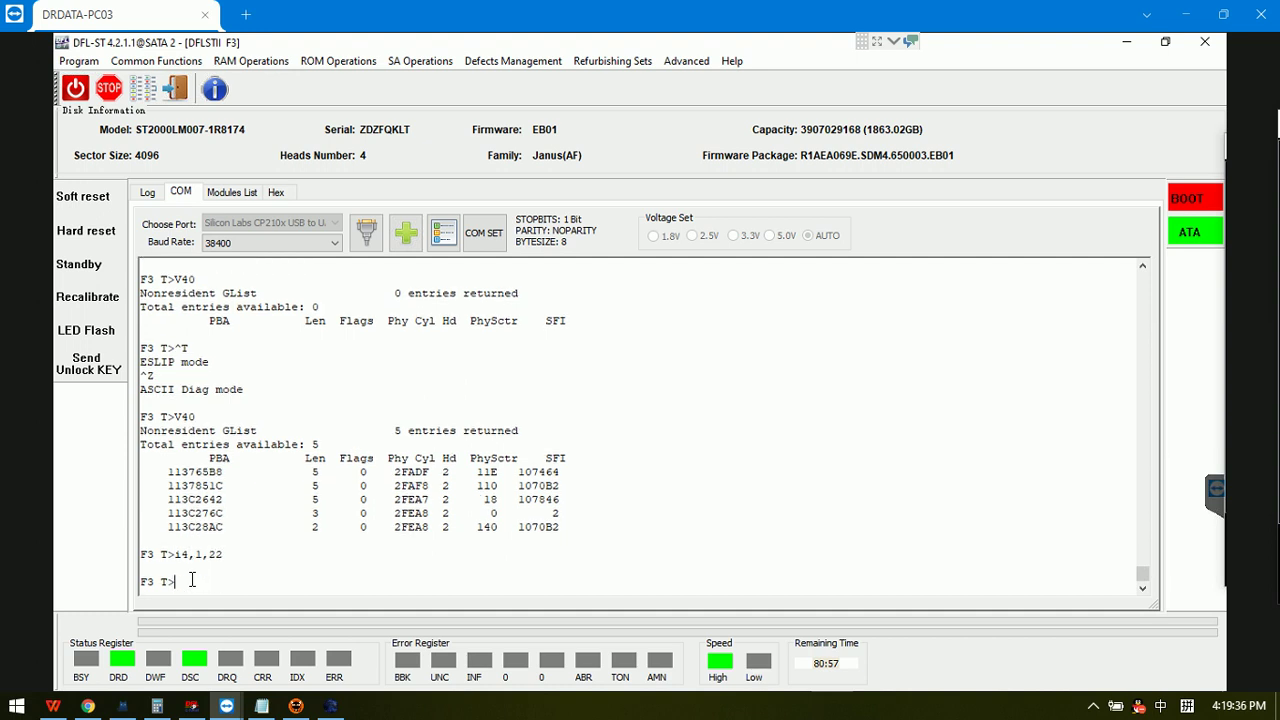
type("m0,6,3,,,,,22")
key("Return")
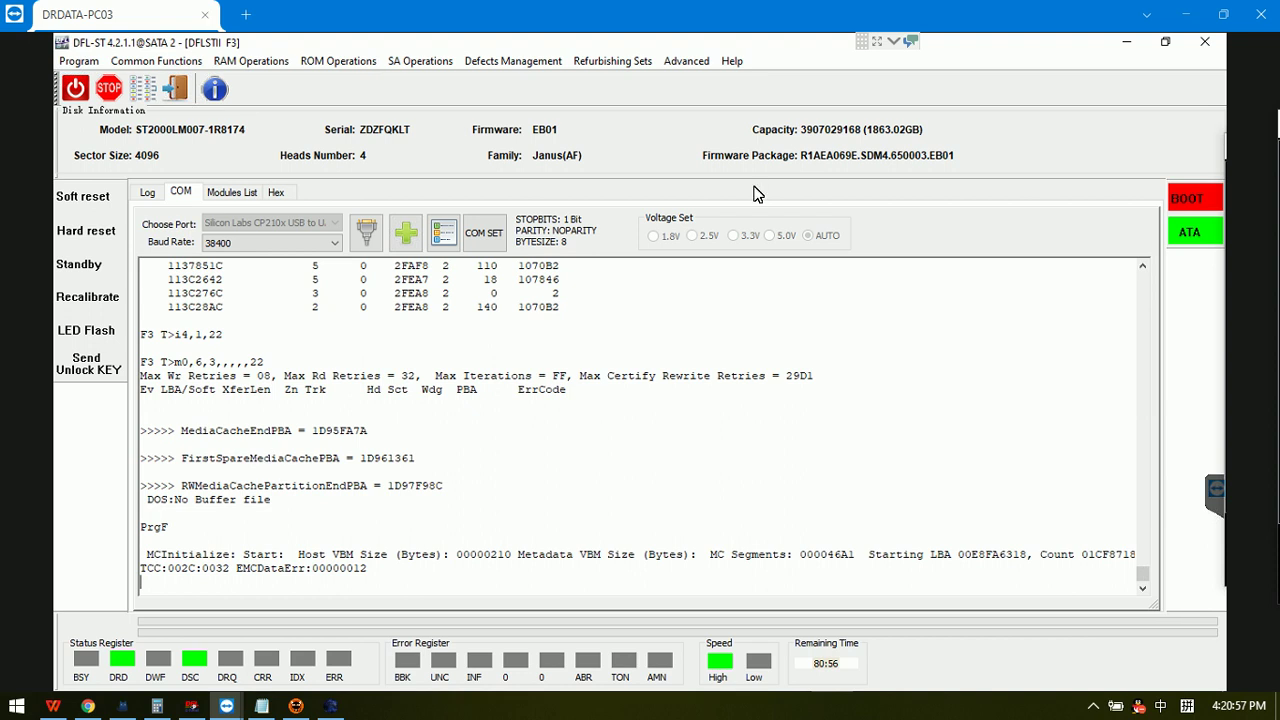
Step: Show the remote session full screen and follow the format log in the terminal until the format ends
left_click(876, 45)
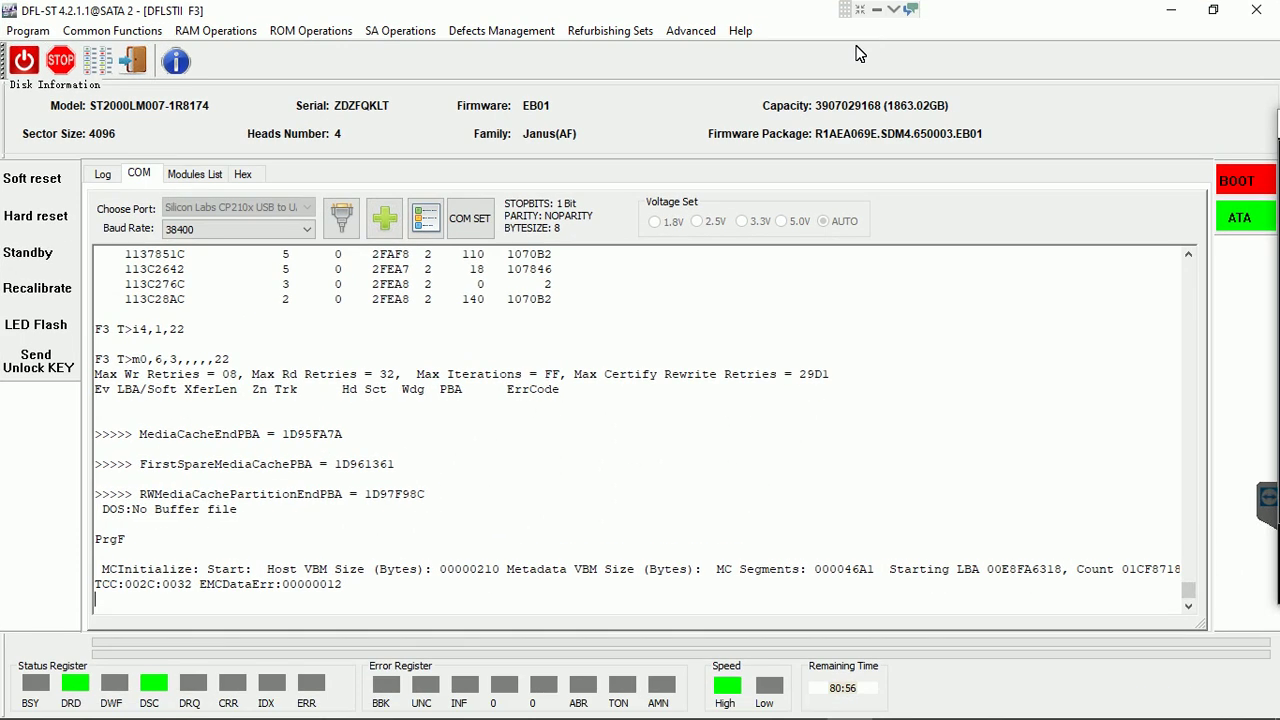
mouse_move(385, 710)
left_click(367, 588)
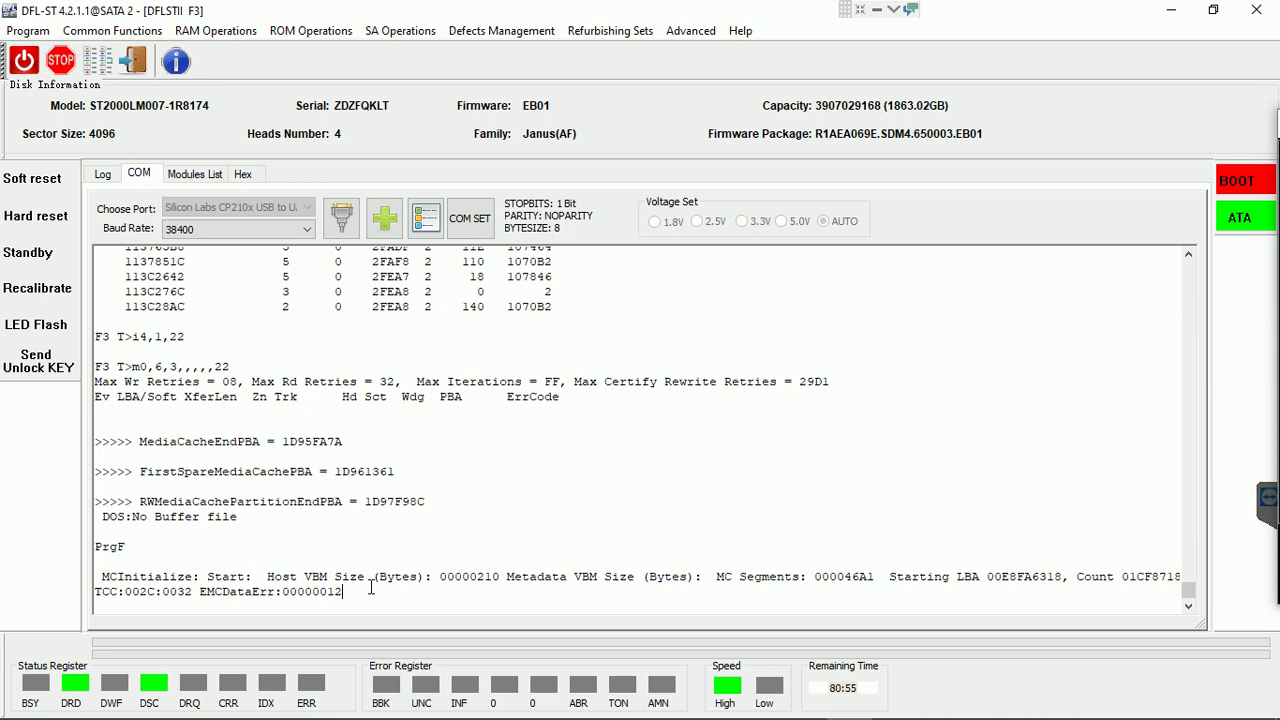
scroll(371, 588, "up", 2)
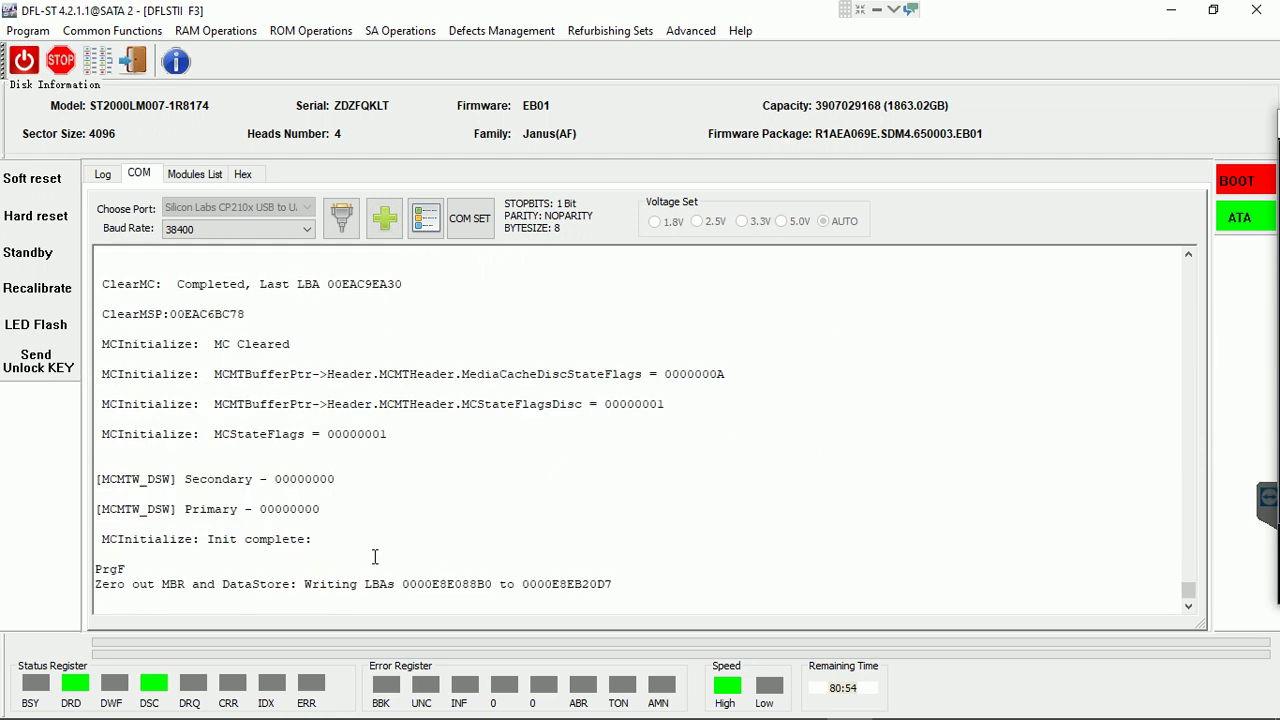
scroll(375, 557, "up", 1)
scroll(375, 557, "down", 1)
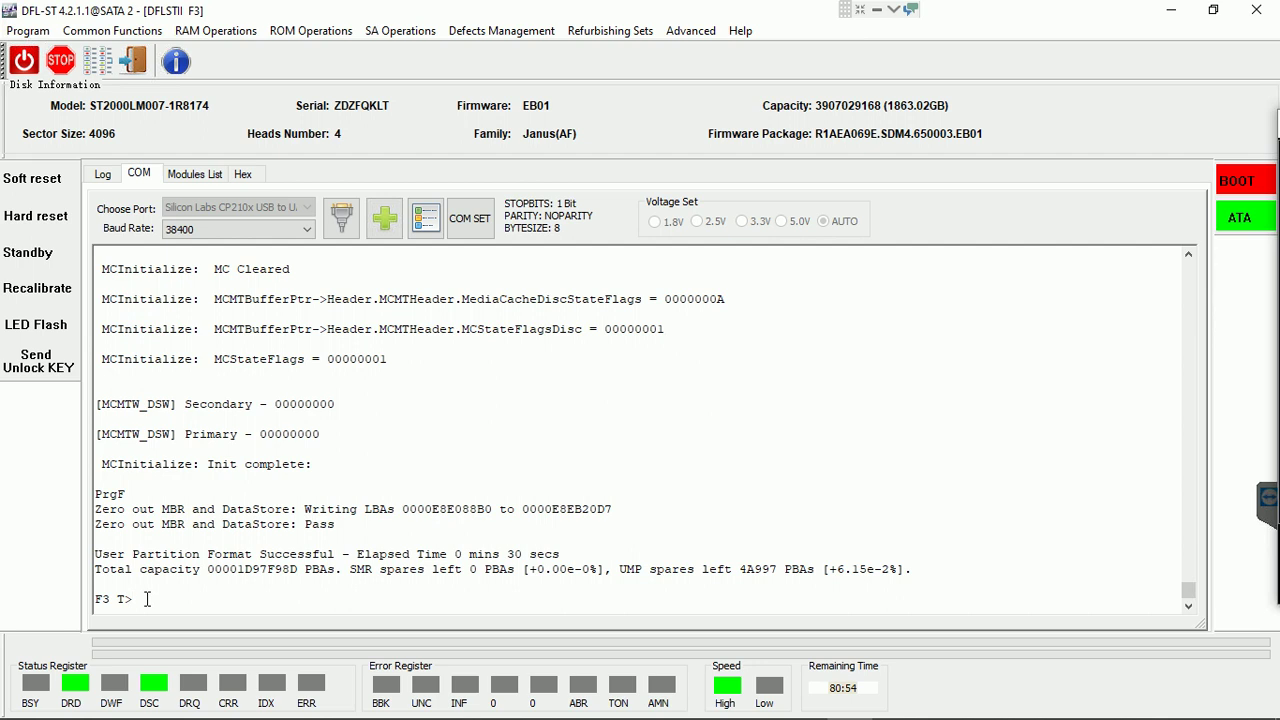
Step: List the nonresident G-List with V40 at the F3 T> prompt after the format
left_click_drag(136, 599, 70, 598)
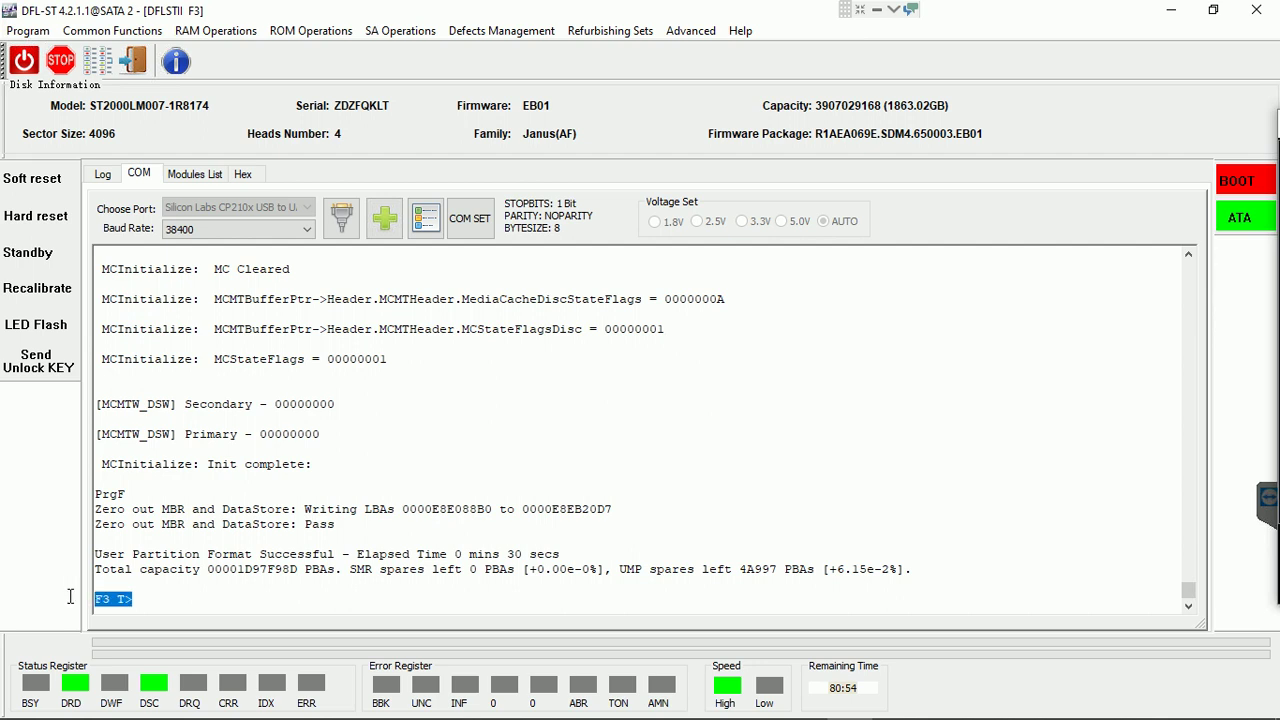
left_click(168, 600)
type("V40")
key("Return")
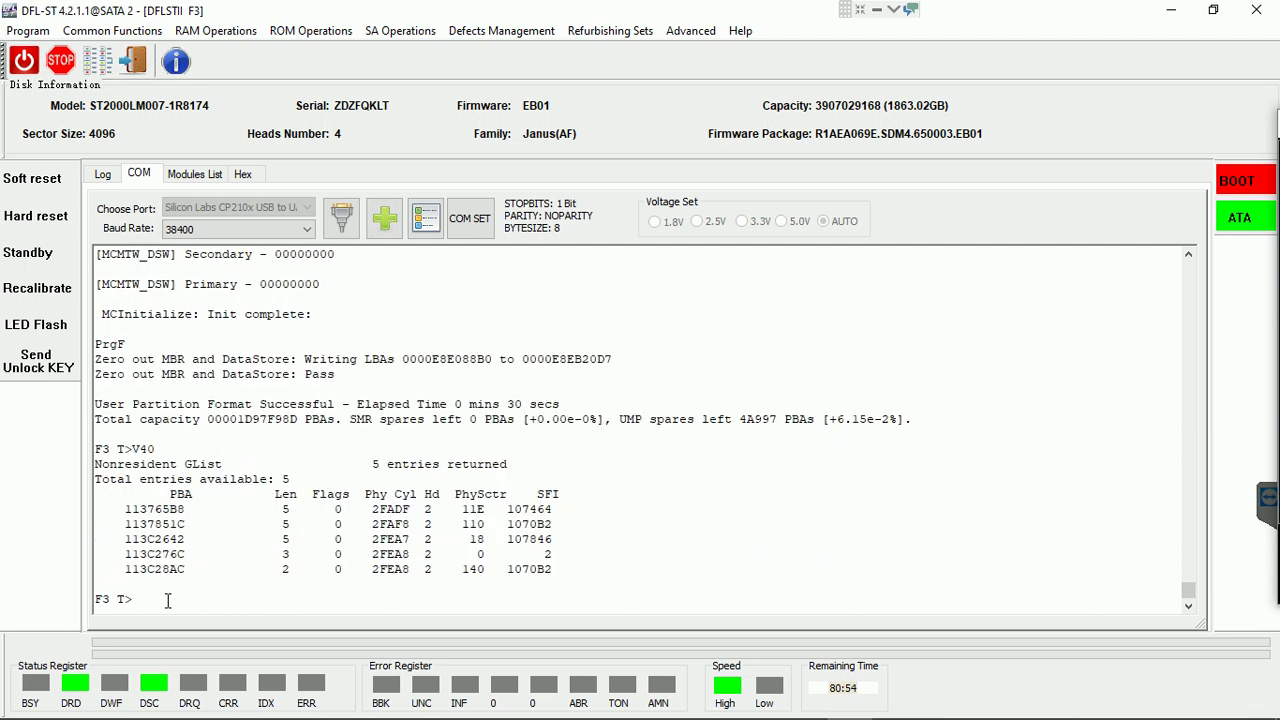
Step: Check the number of G-List entries returned and switch the terminal from the F3 T> prompt to ESLIP mode
left_click_drag(360, 465, 568, 465)
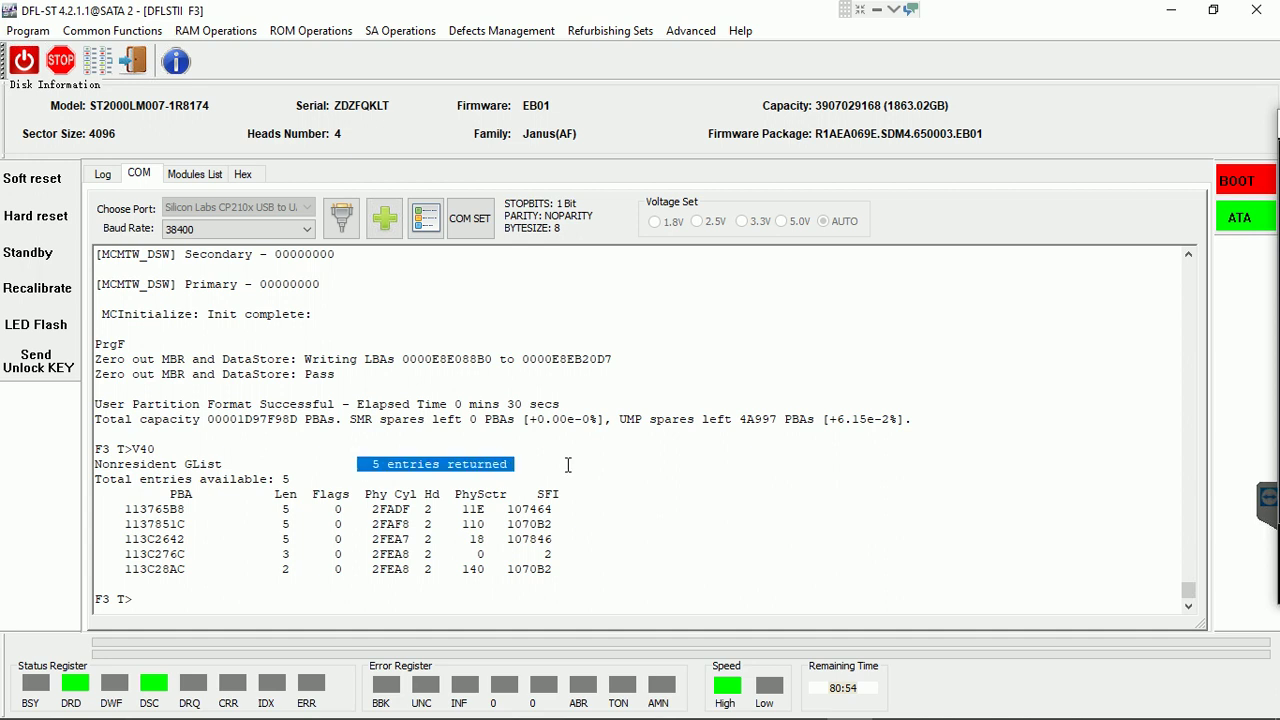
left_click(542, 465)
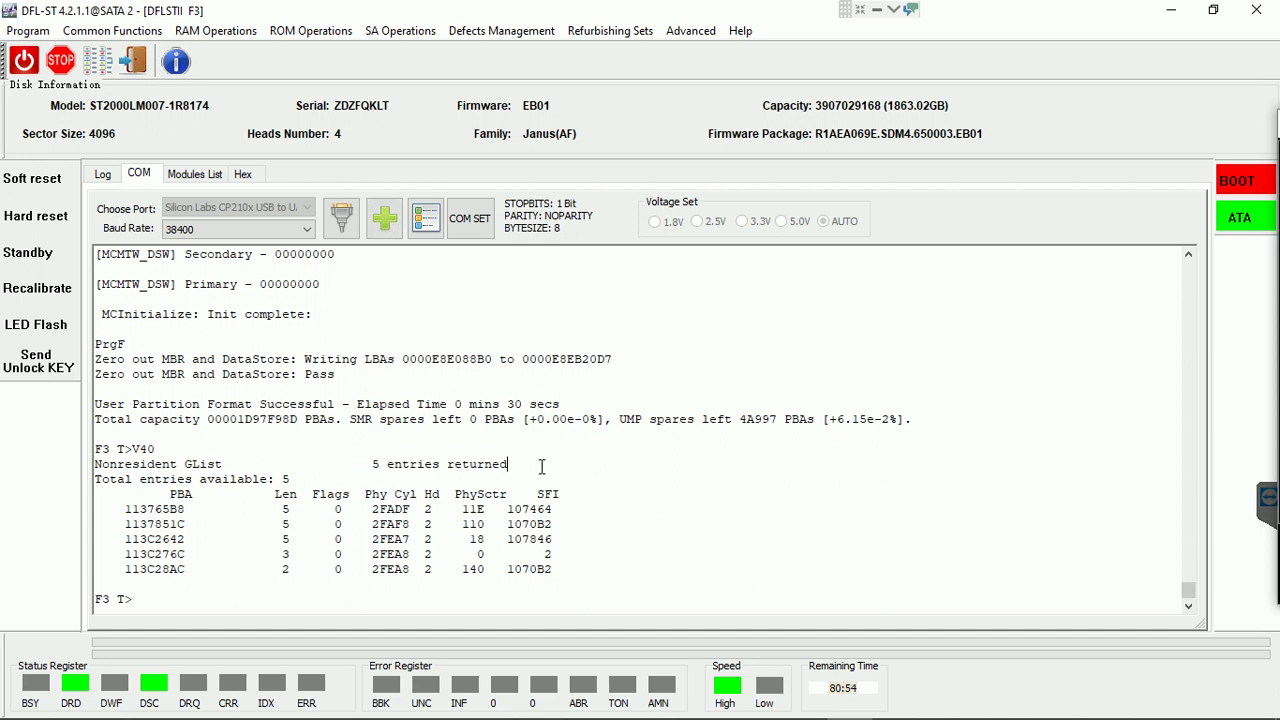
left_click_drag(508, 464, 362, 466)
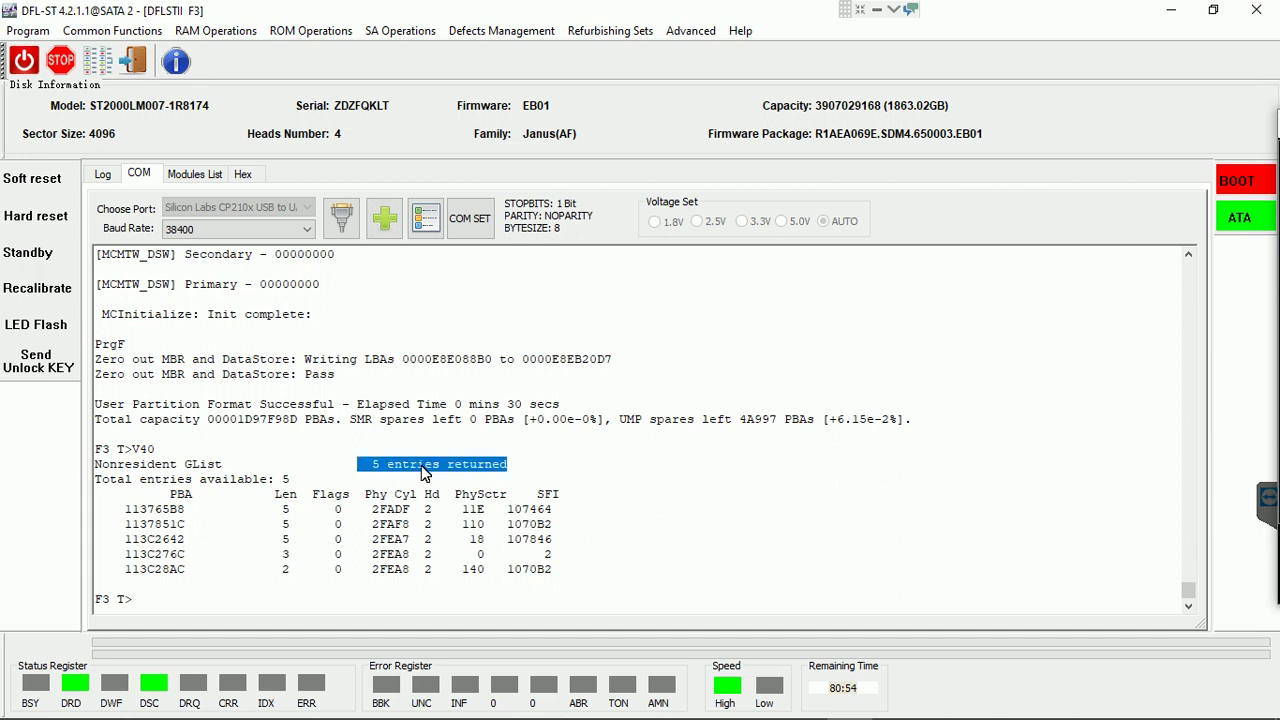
left_click(175, 596)
key("ctrl+t")
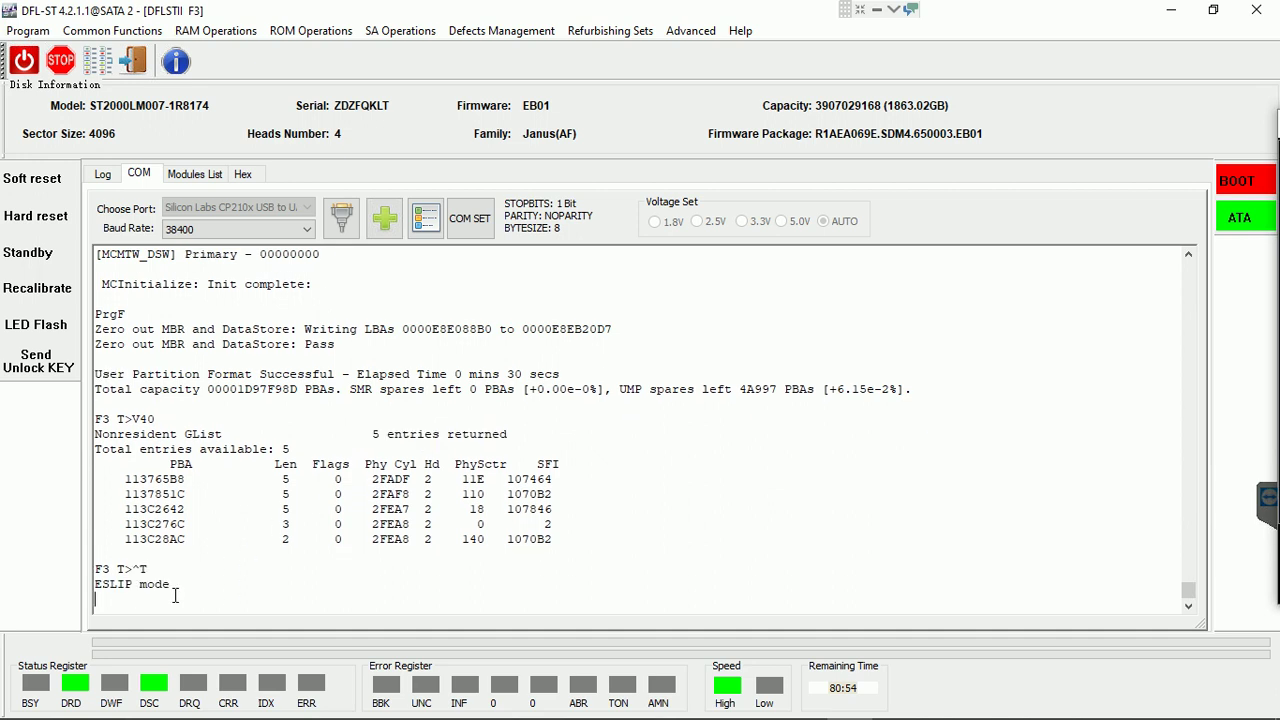
left_click(97, 63)
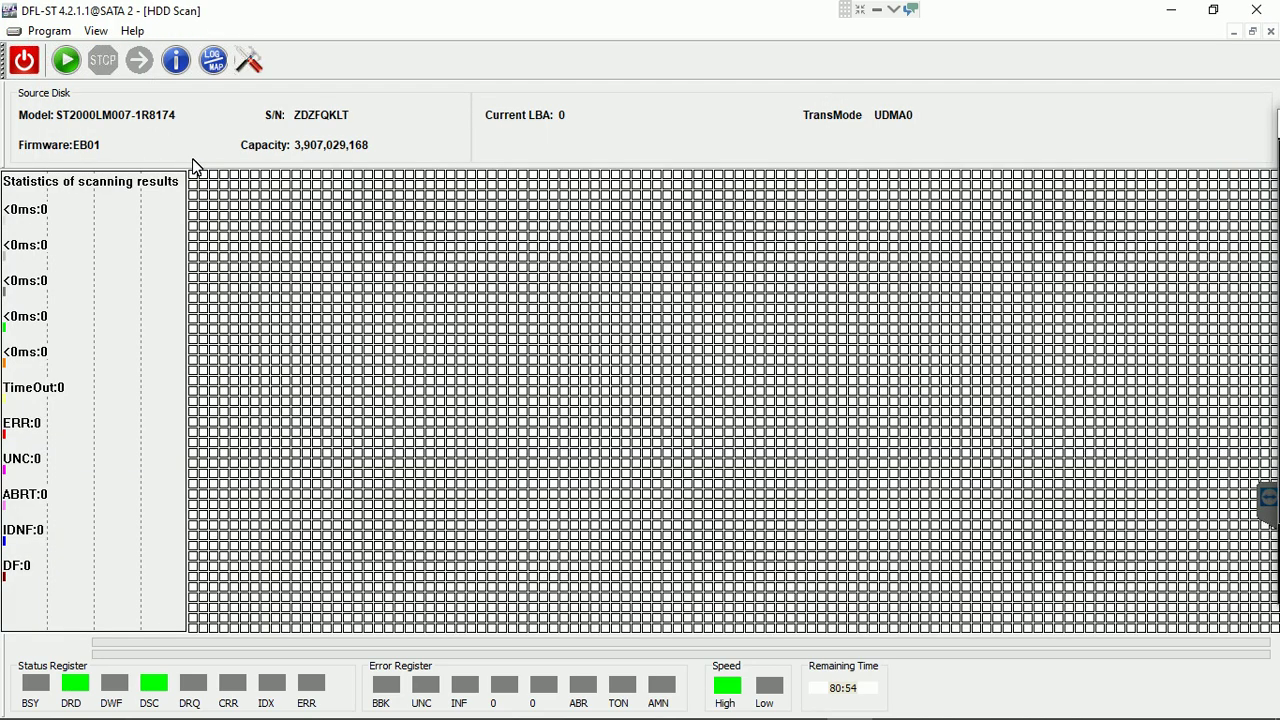
left_click(248, 61)
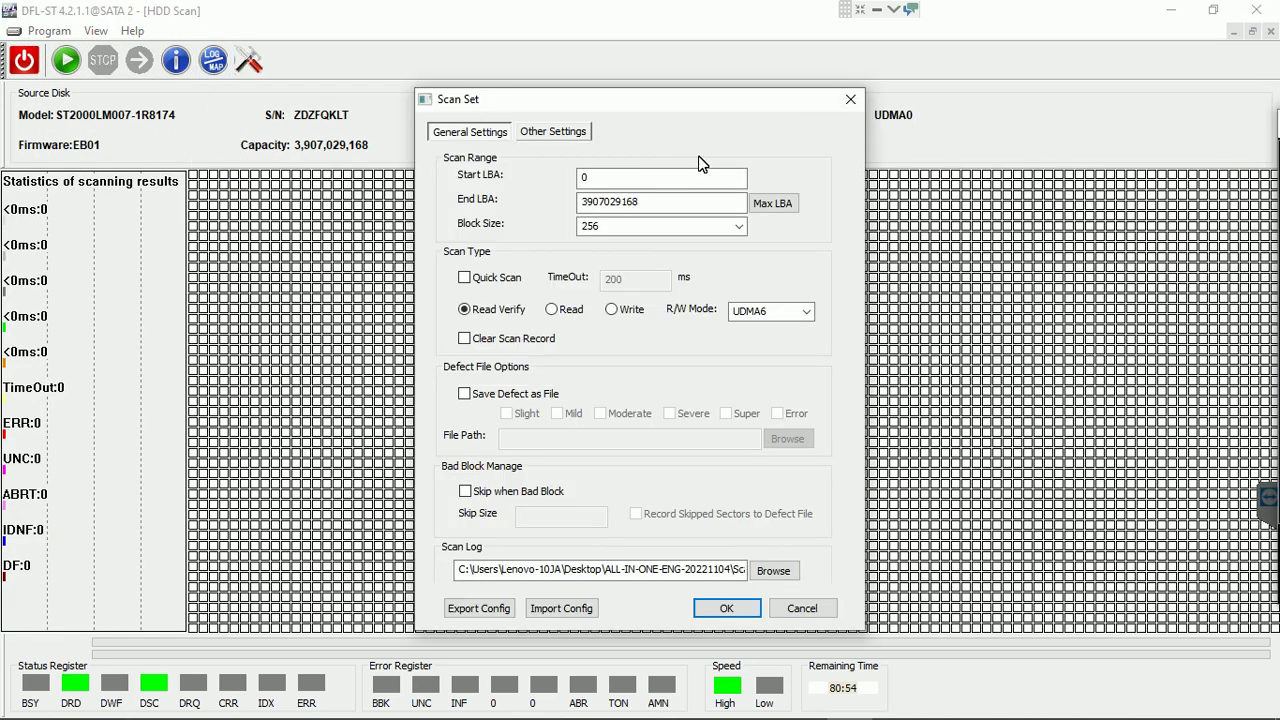
double_click(621, 180)
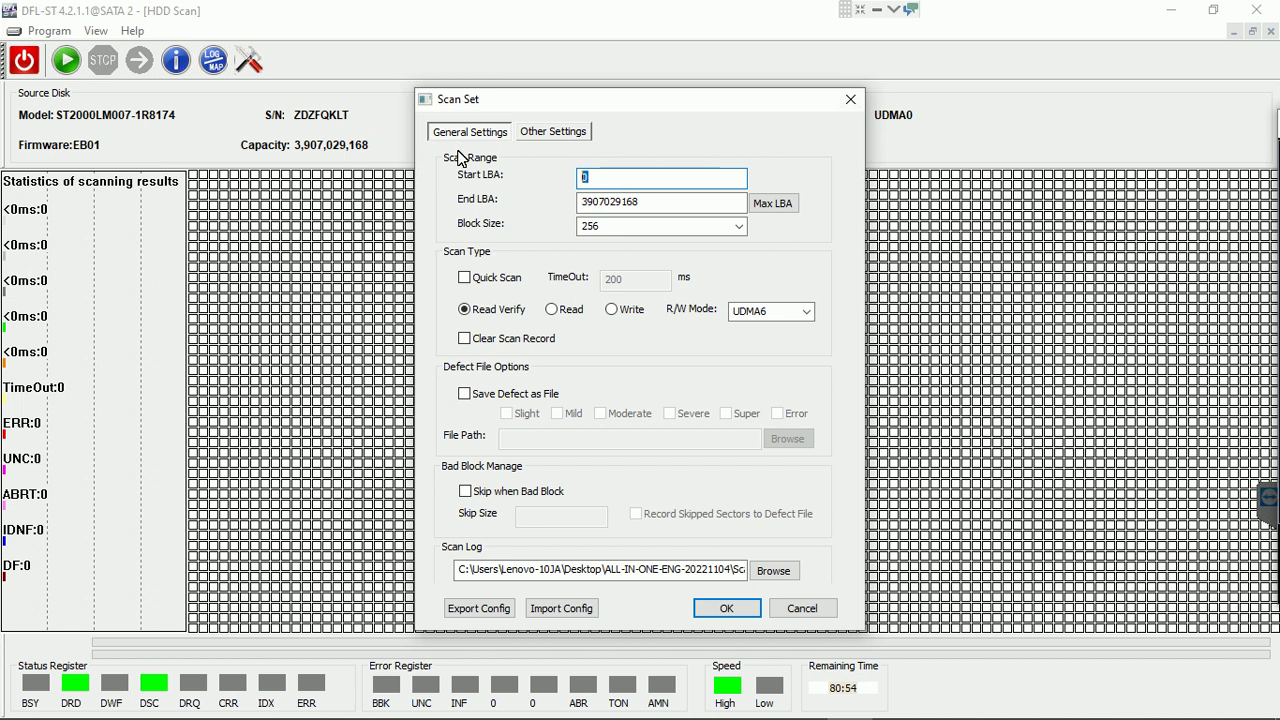
type("3900000000")
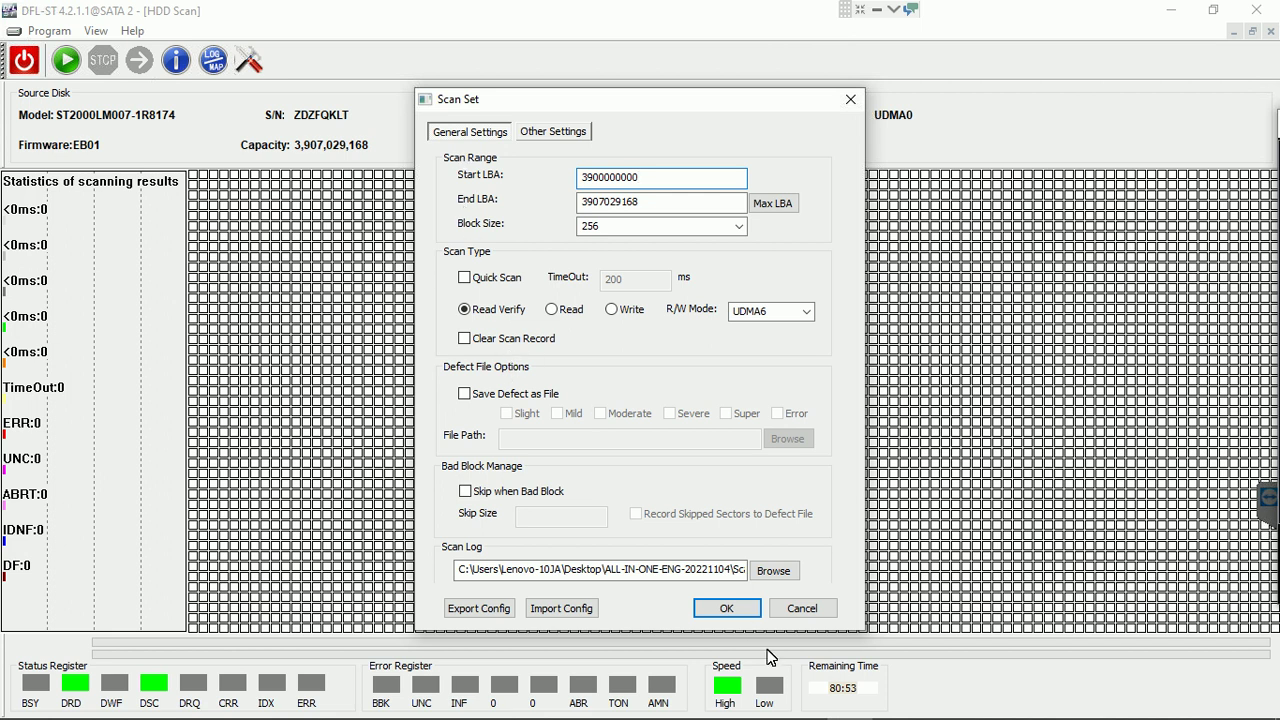
left_click(728, 608)
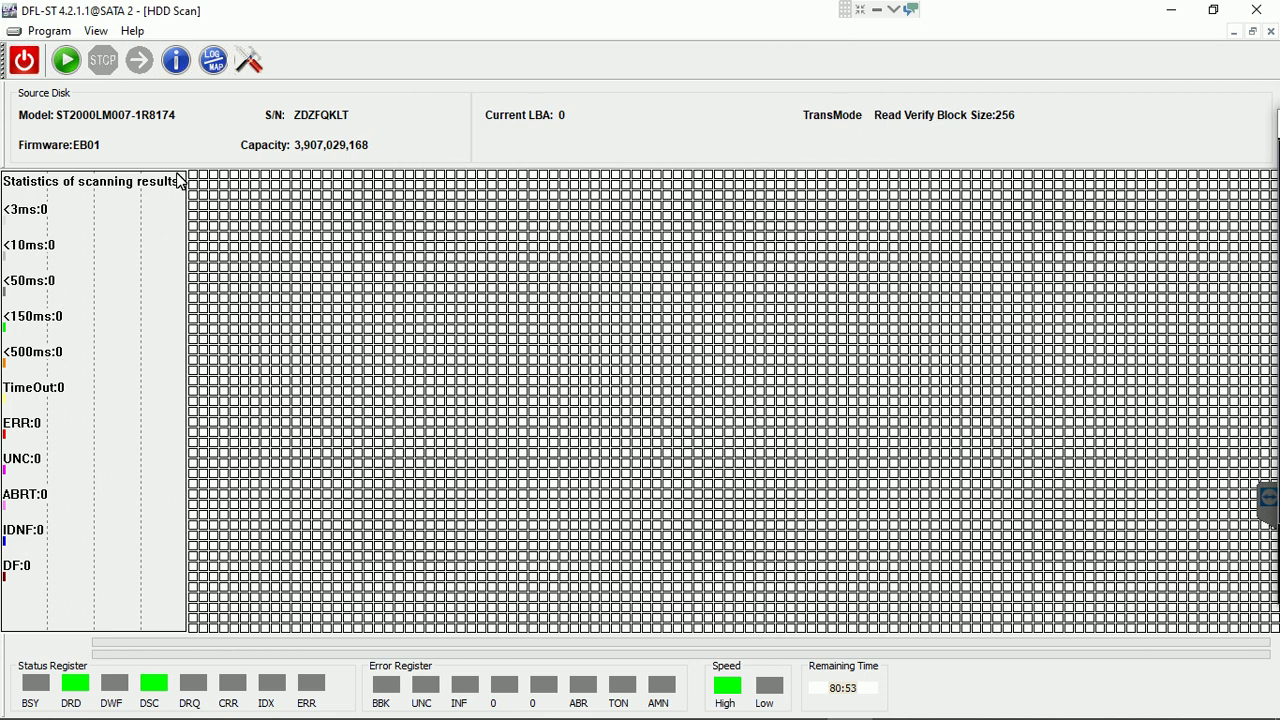
left_click(66, 60)
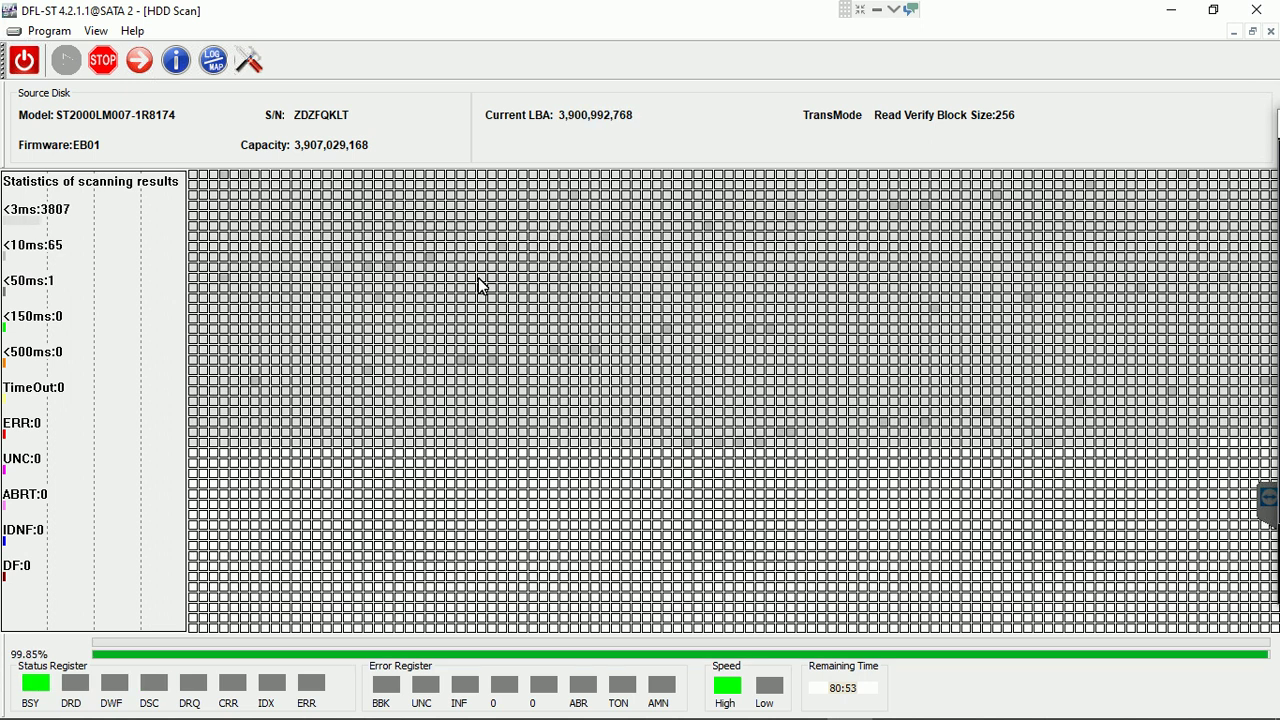
left_click(104, 61)
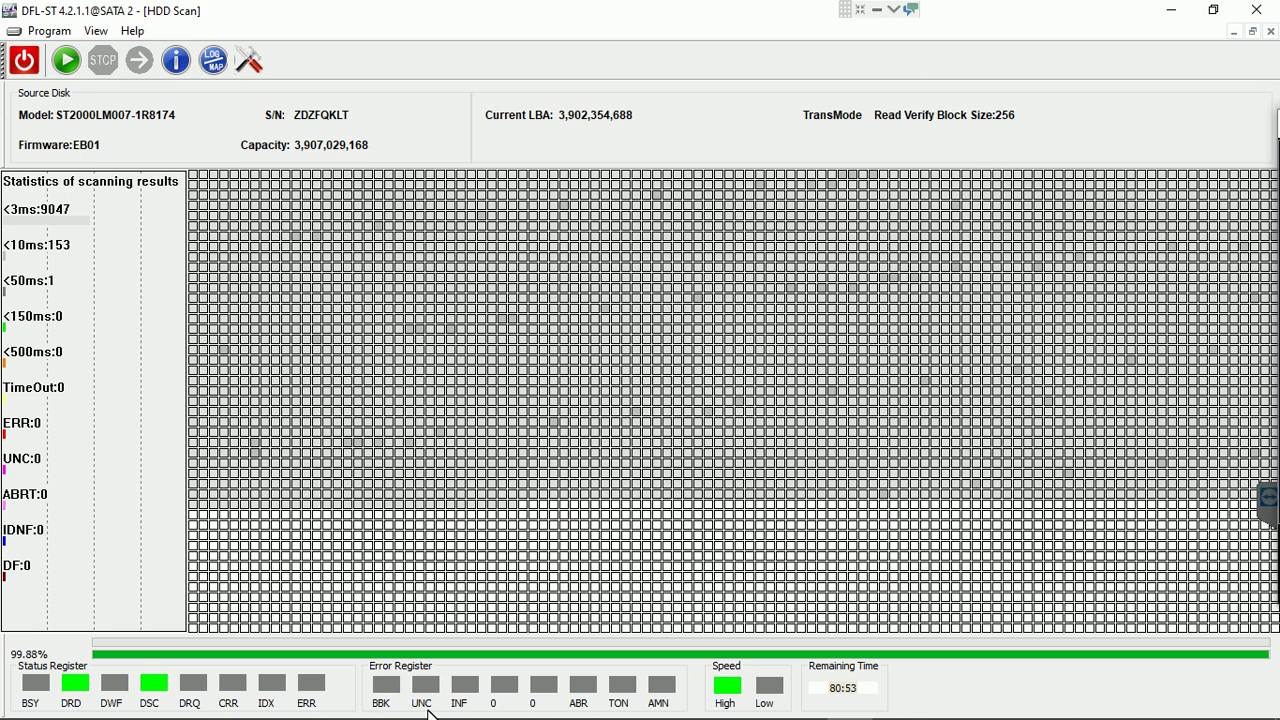
Step: Launch the DDP module for SATA 2 from DFL cPanel, shrink its window and move it over the scan
mouse_move(608, 690)
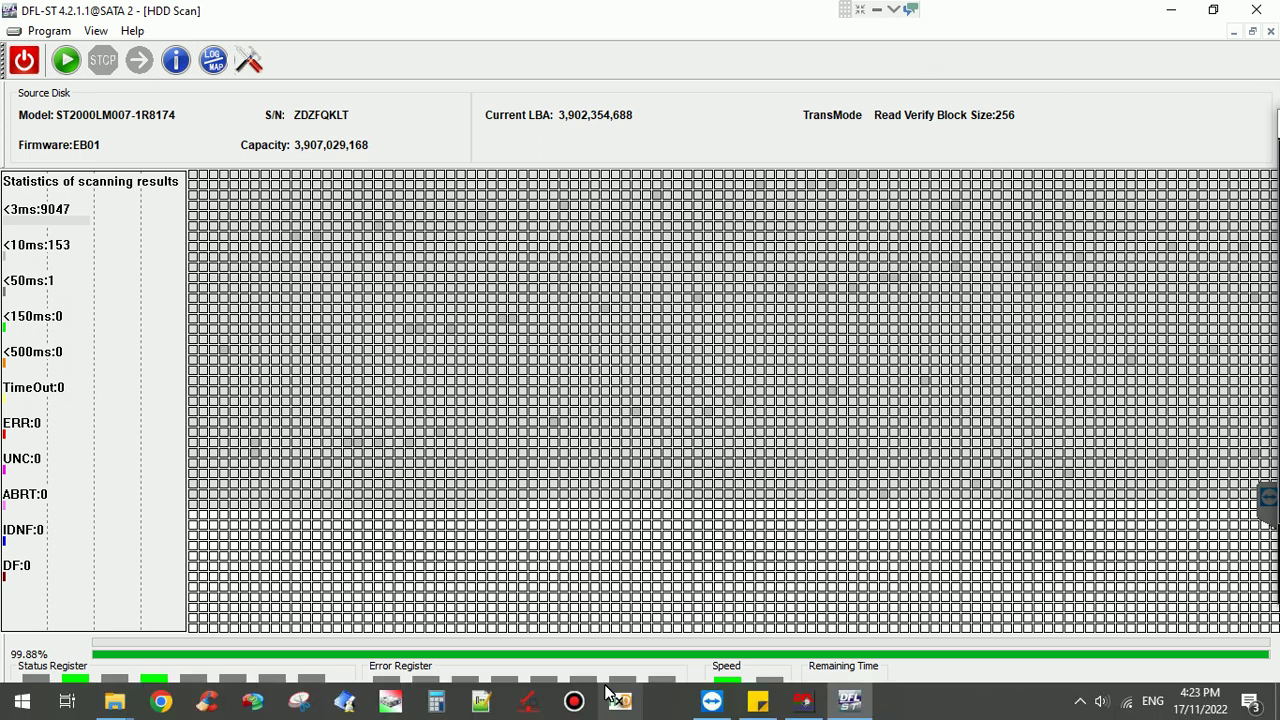
mouse_move(803, 705)
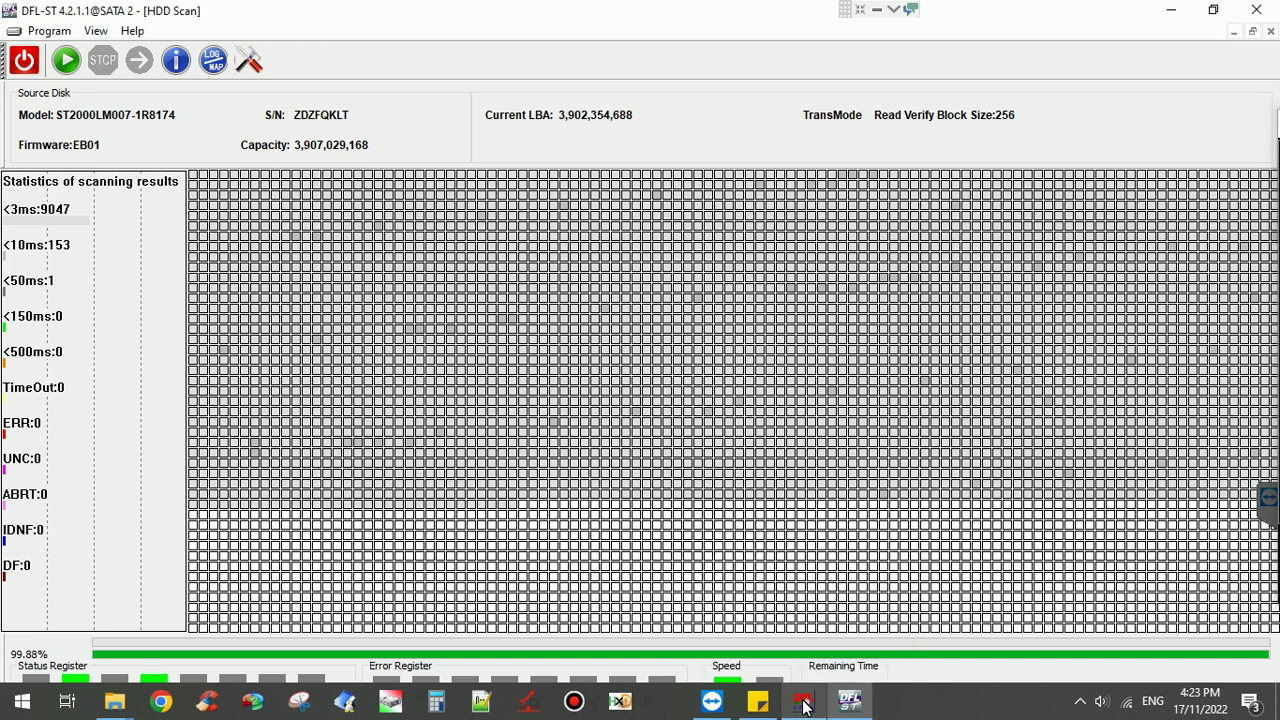
left_click(804, 703)
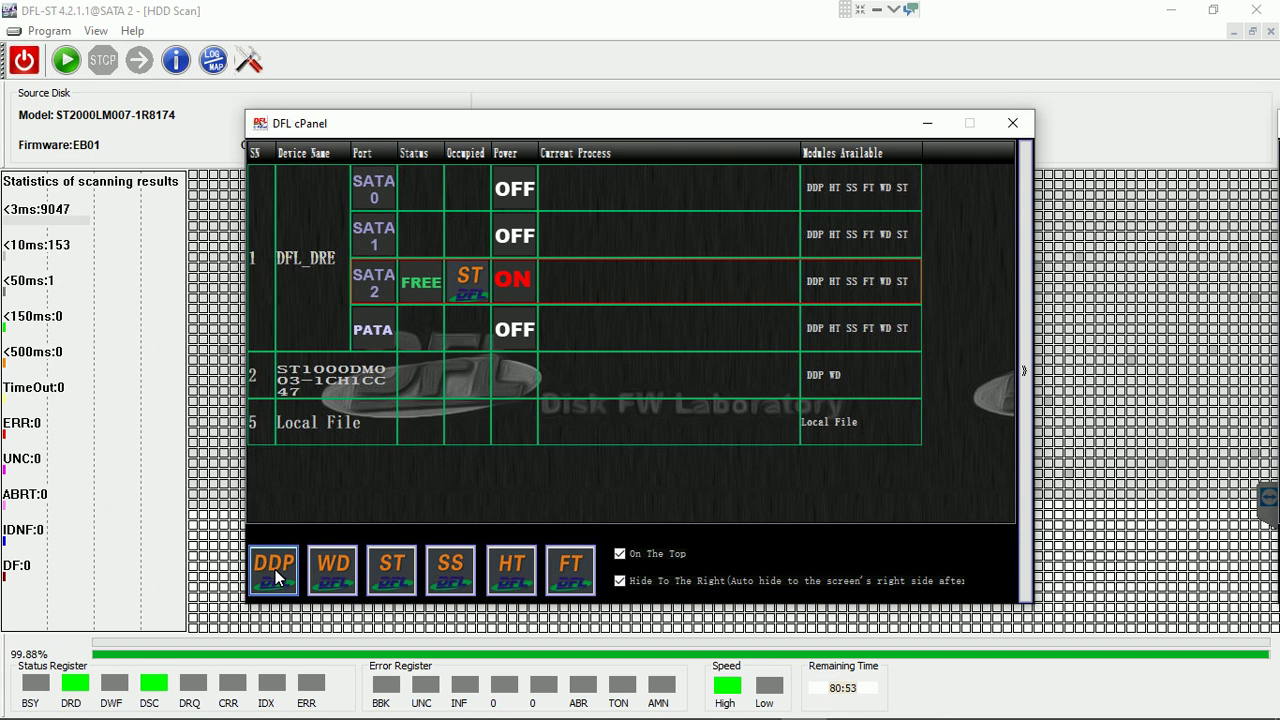
left_click(275, 569)
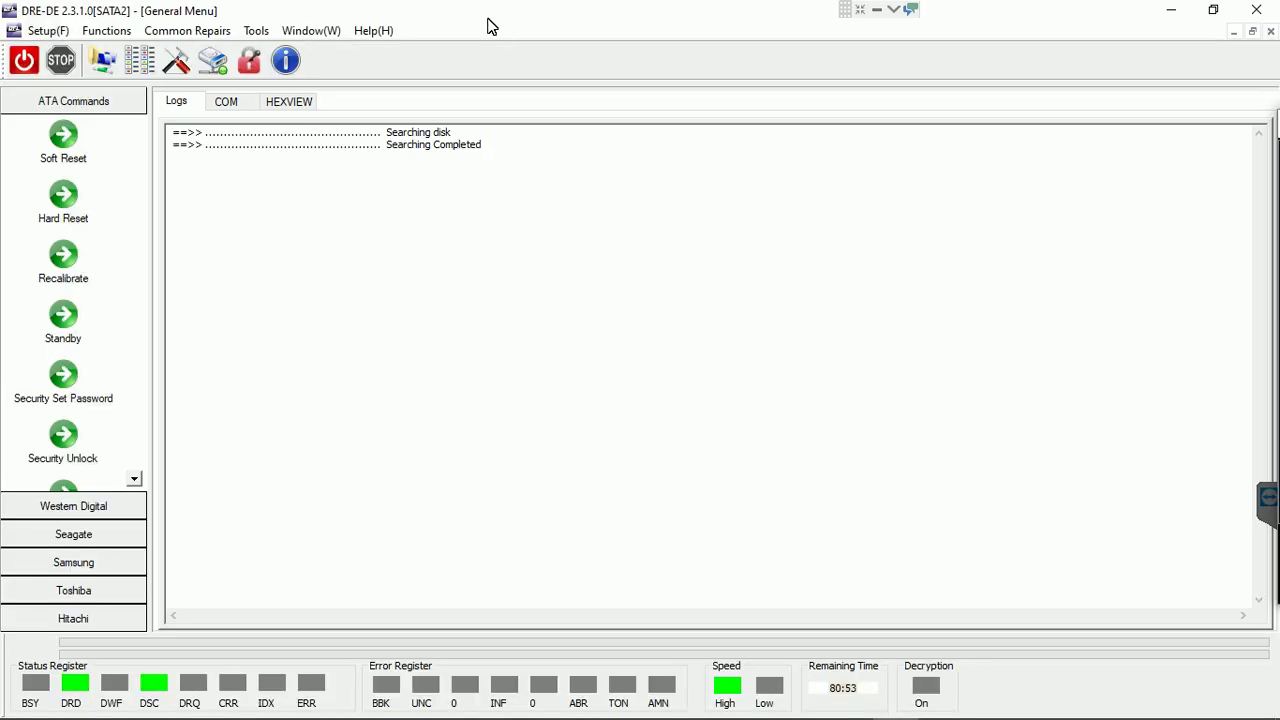
double_click(490, 25)
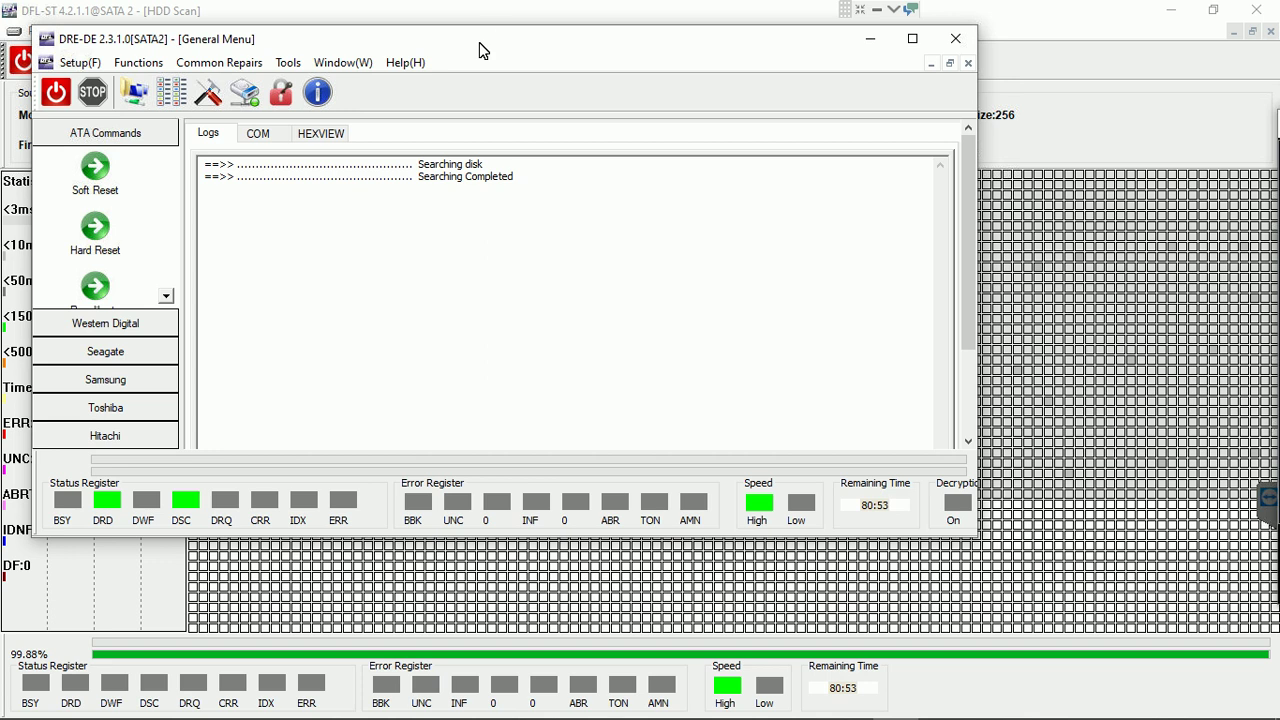
left_click_drag(479, 42, 566, 131)
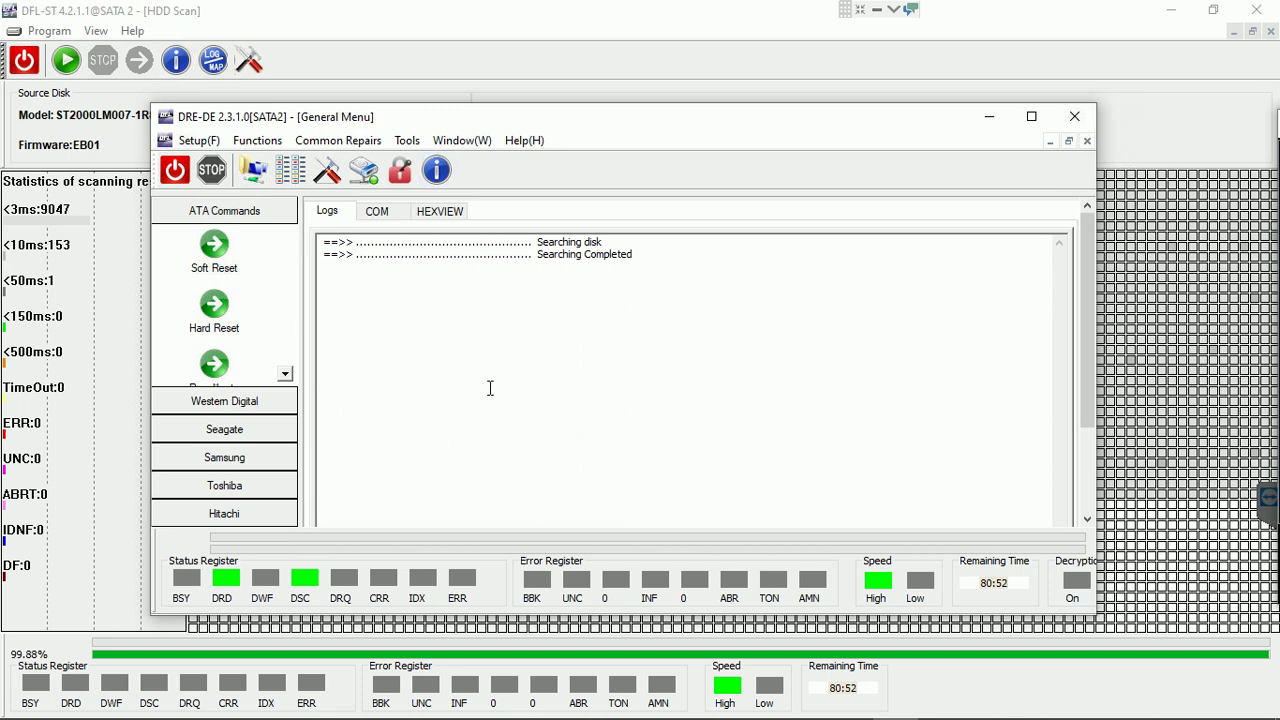
Step: Create a new File Extraction project for the SATA 2 drive with the default task path and auto-expand partition enabled
left_click(254, 170)
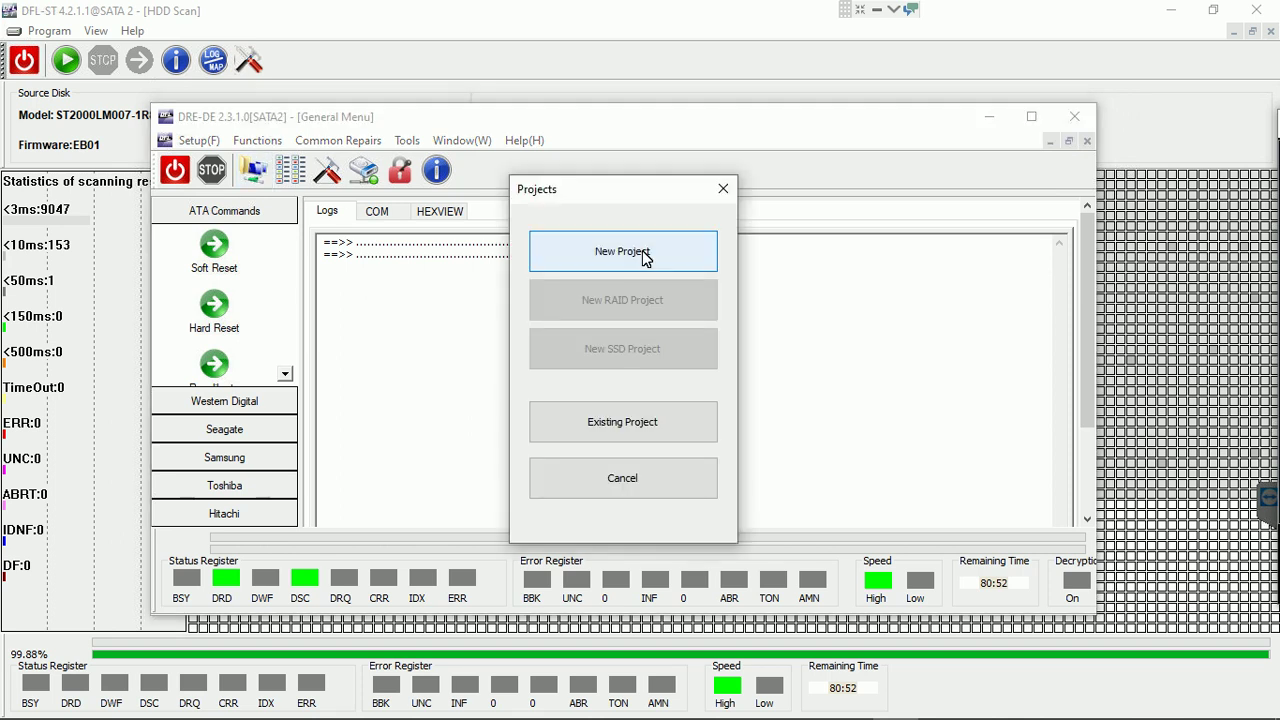
left_click(650, 246)
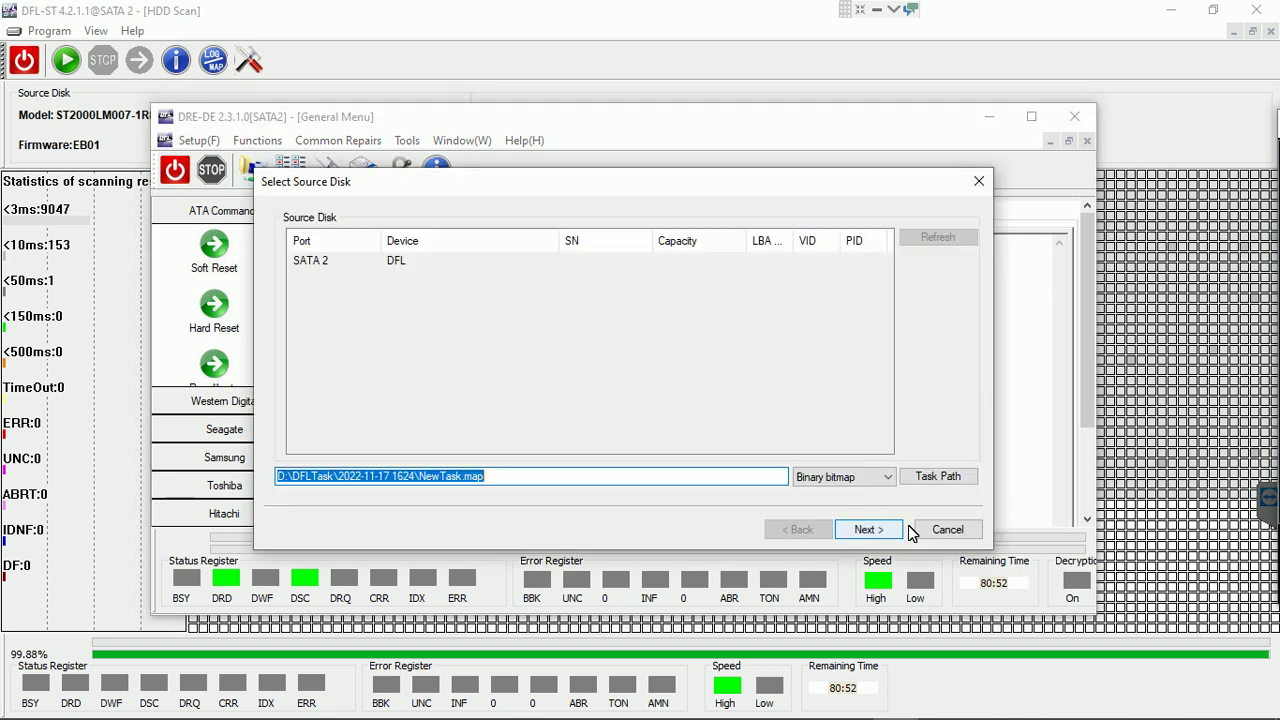
left_click(888, 530)
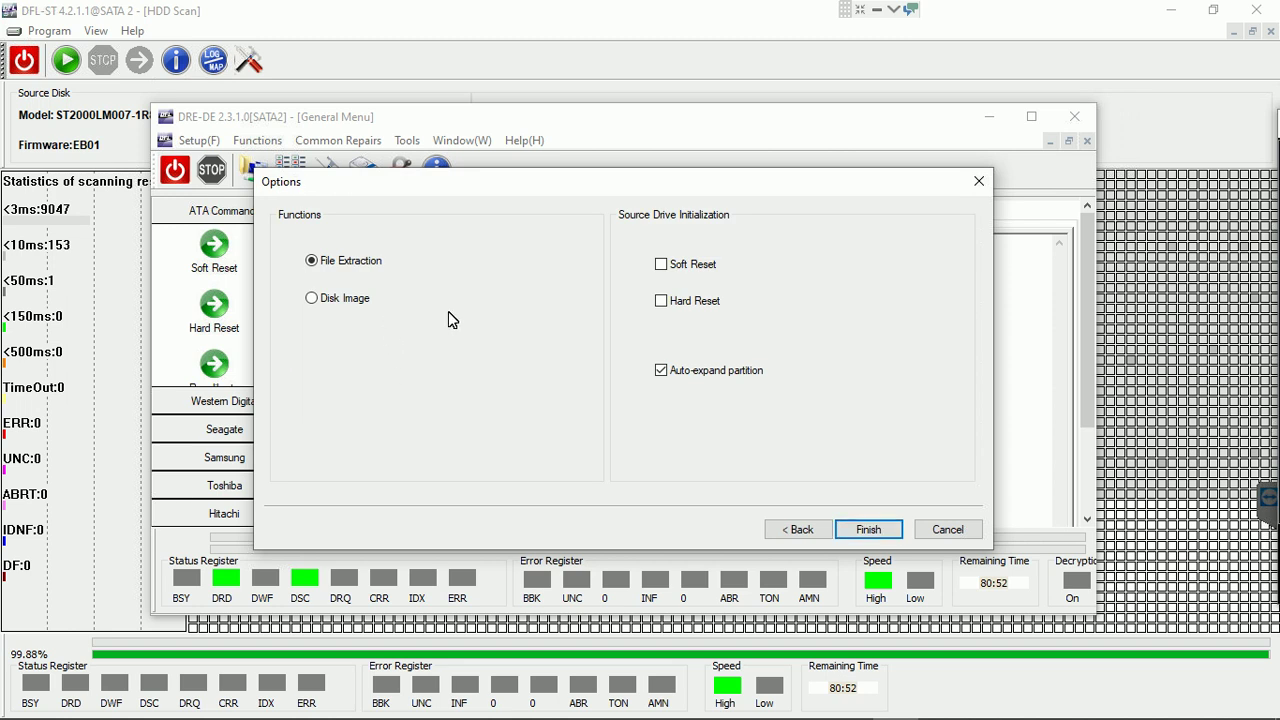
left_click(869, 530)
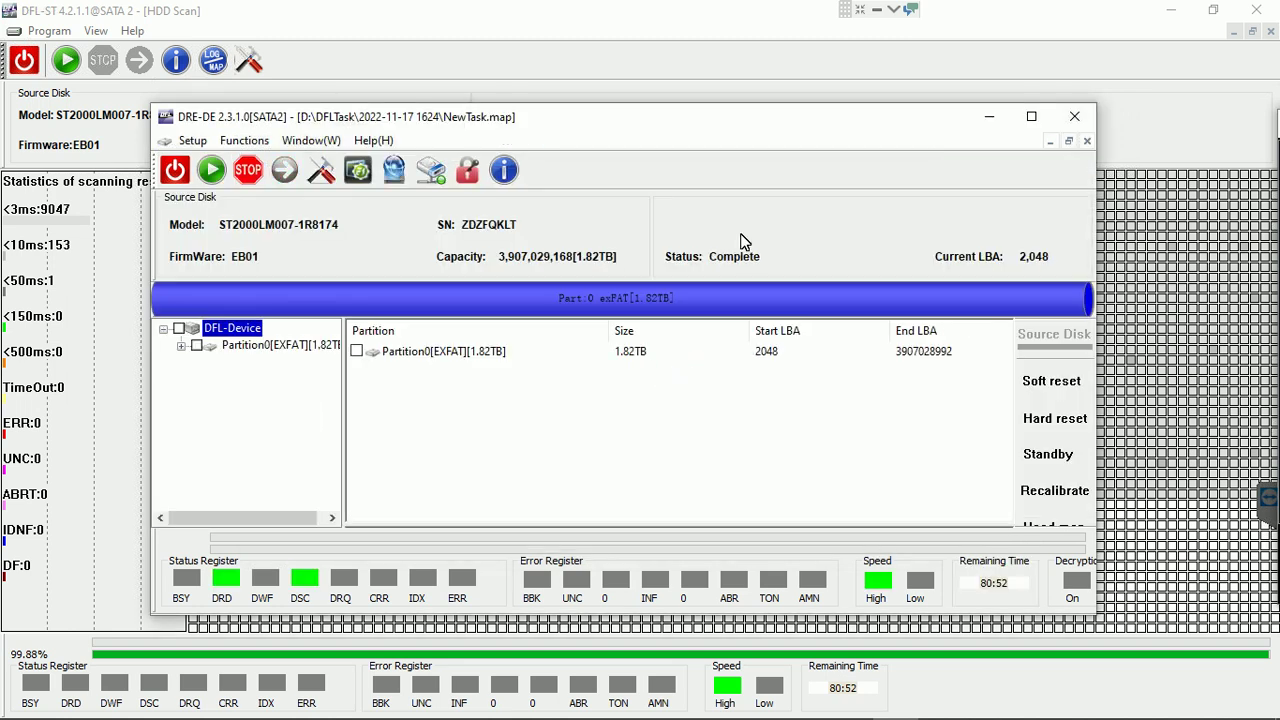
Step: Maximize the project window and list the contents of the Root folder in the exFAT partition
left_click(1033, 119)
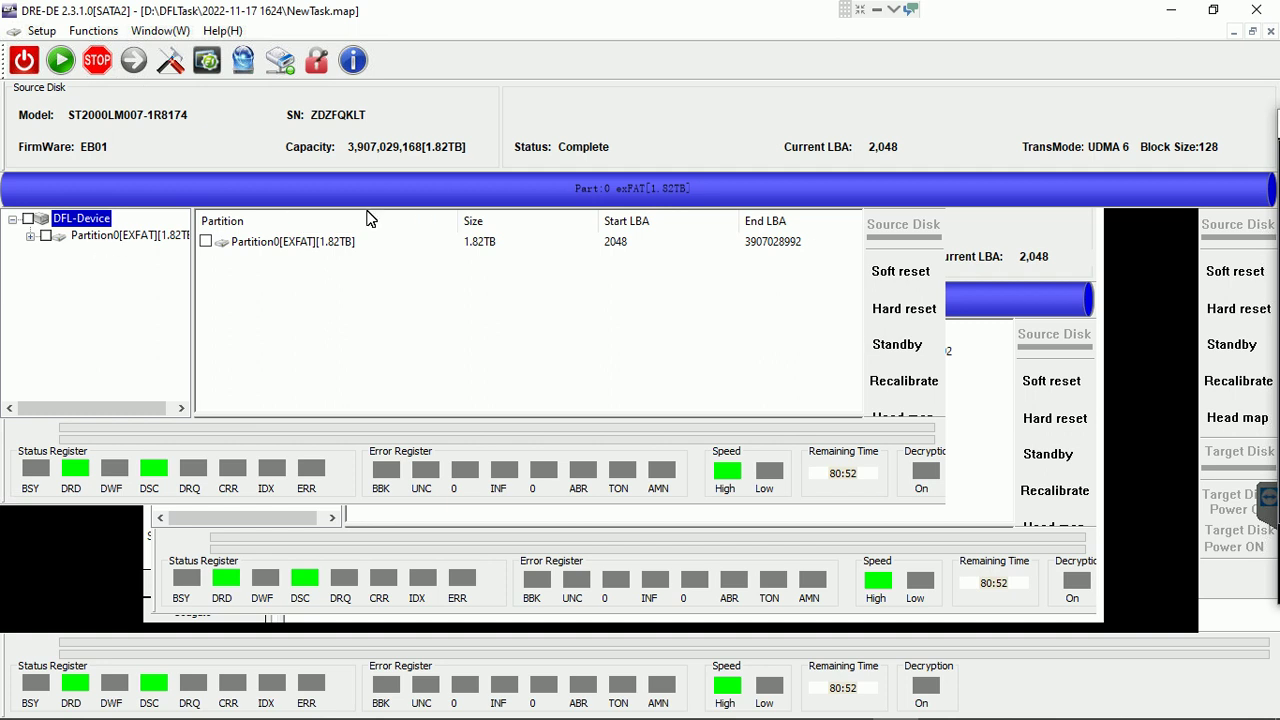
left_click(117, 240)
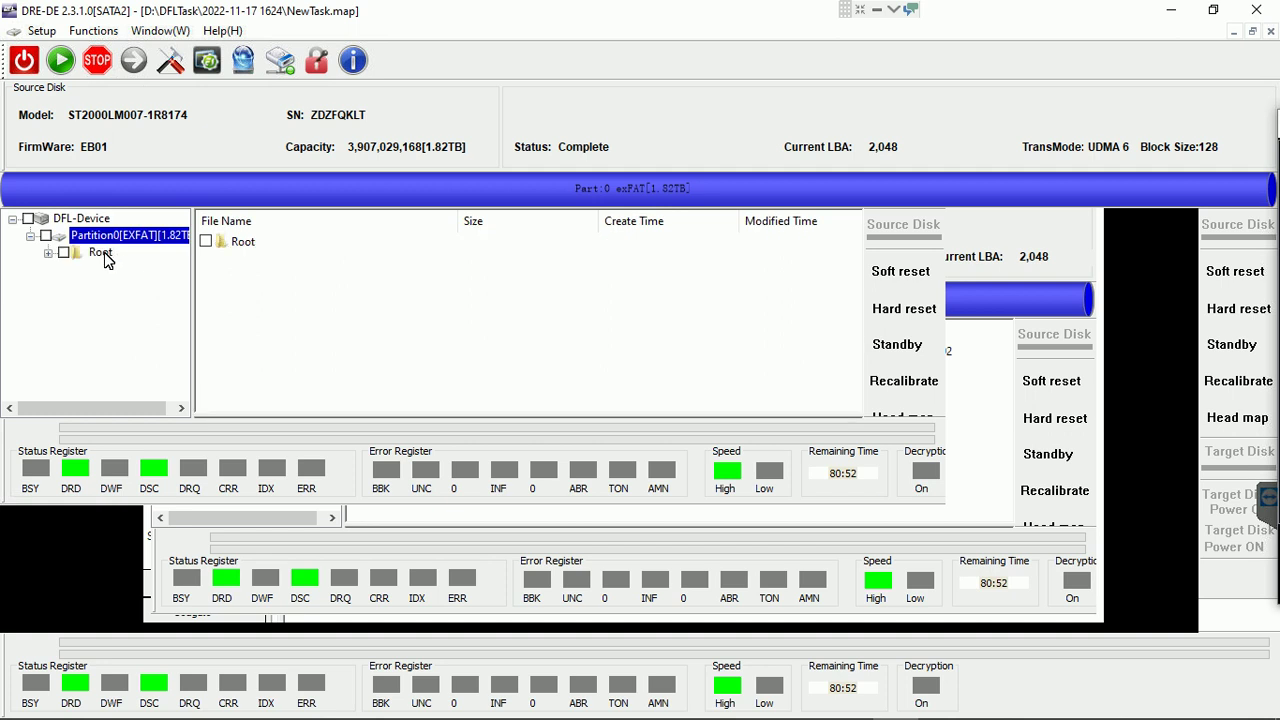
left_click(103, 253)
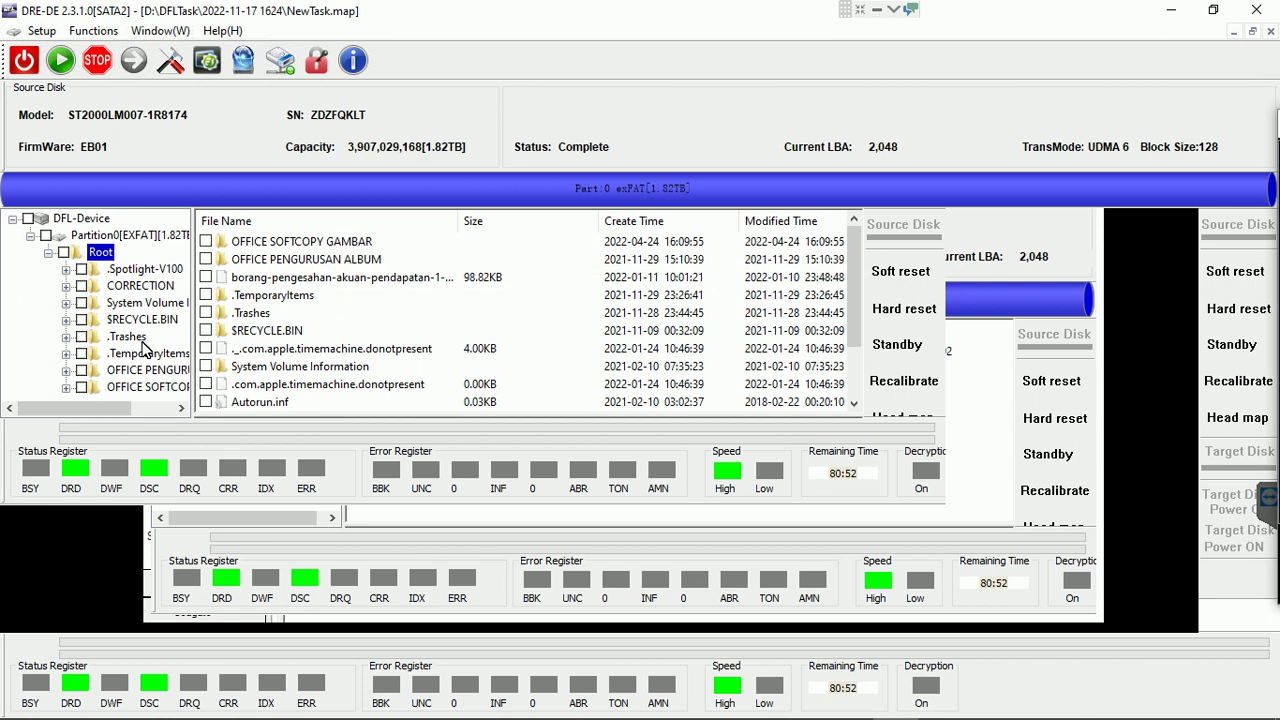
Step: Restore the project window to its smaller size and reposition it over the scan
double_click(748, 24)
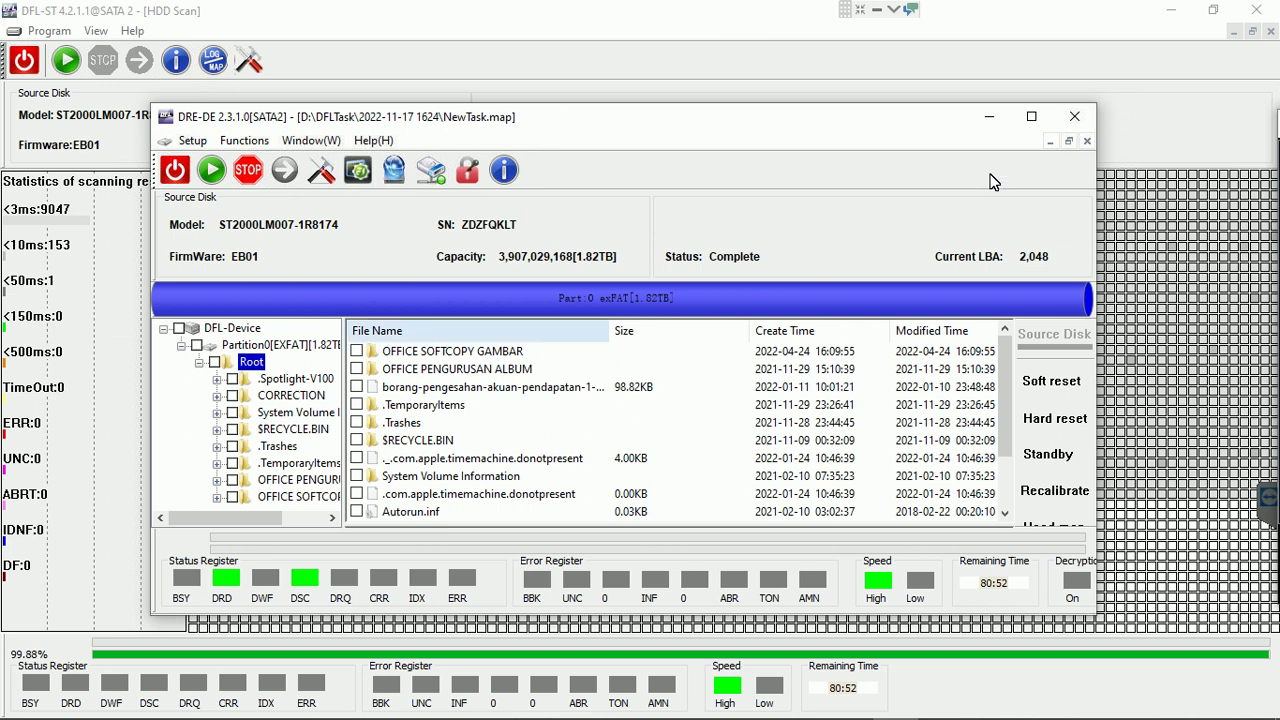
left_click(1032, 118)
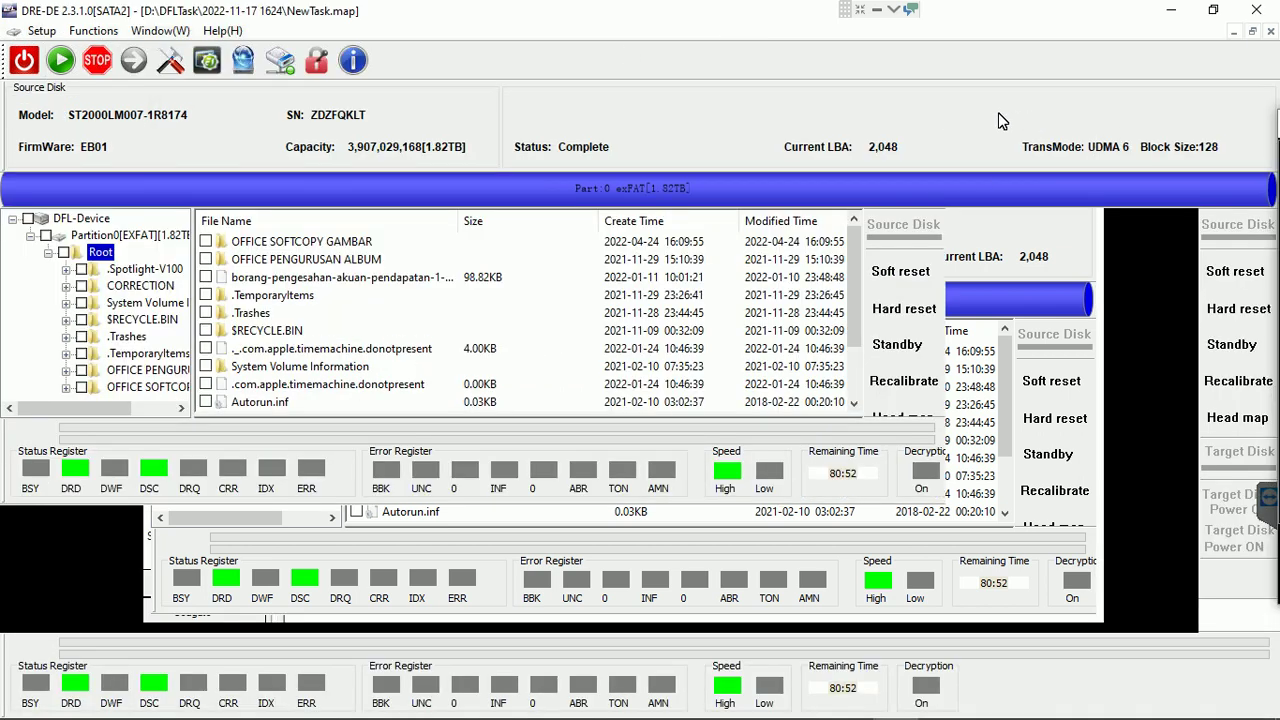
double_click(569, 22)
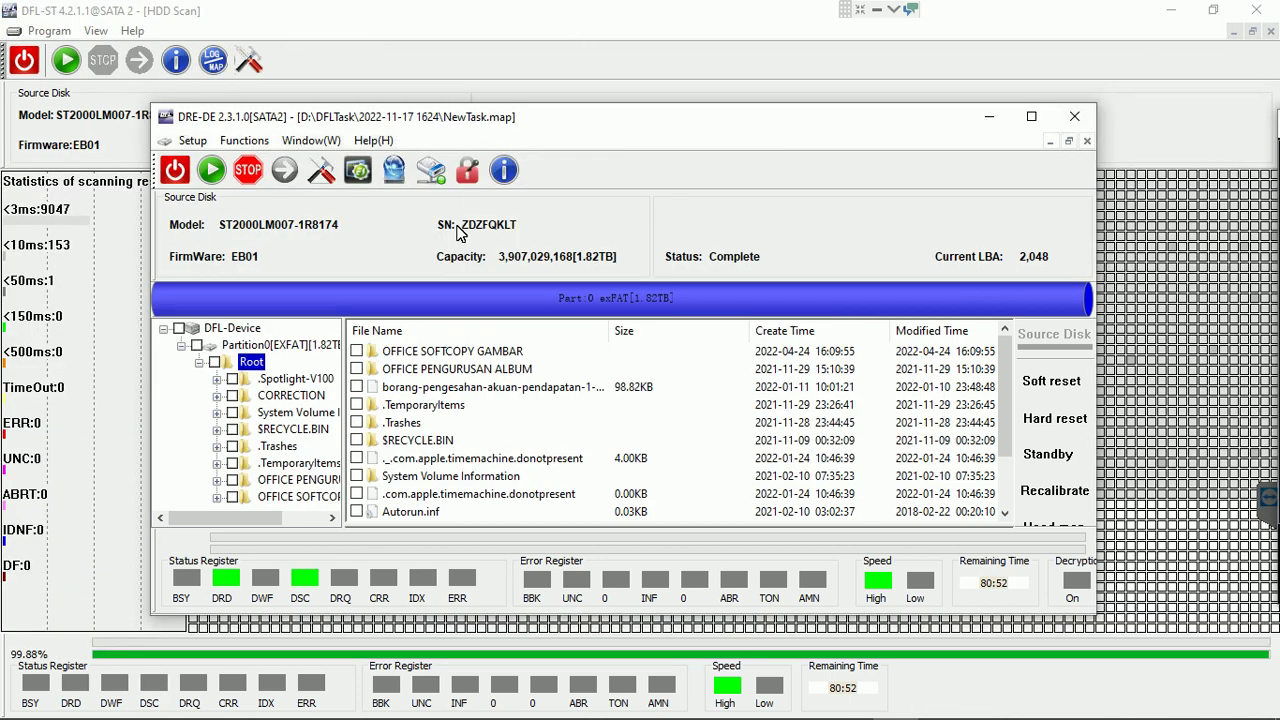
left_click_drag(651, 116, 702, 106)
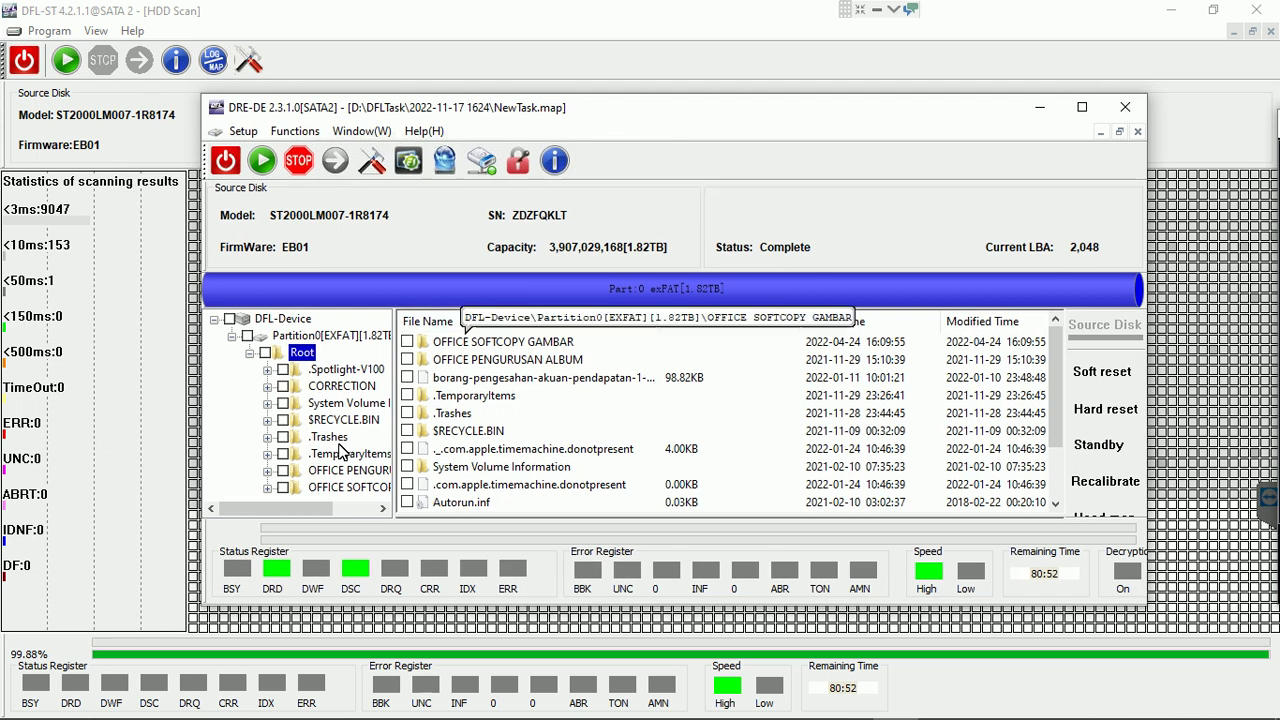
Step: Open the OFFICE PENGURUSAN ALBUM folder in the partition tree and examine its subfolders
scroll(337, 449, "right", 2)
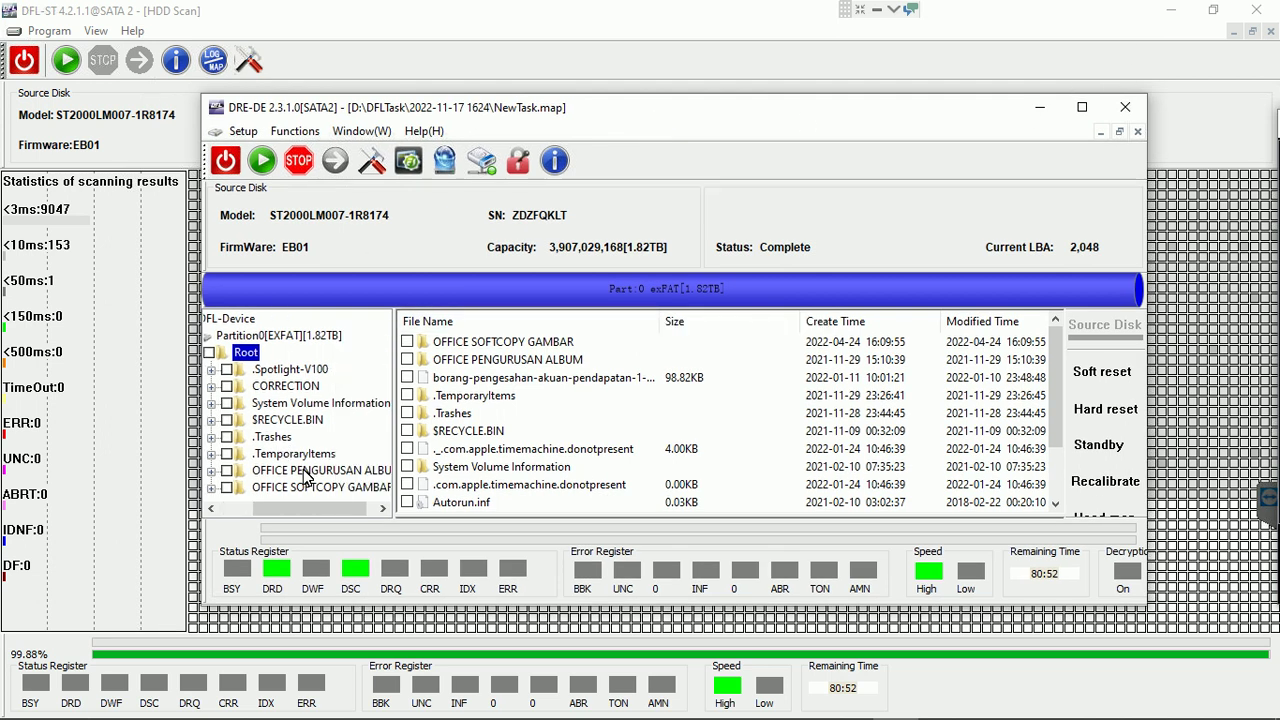
left_click(307, 472)
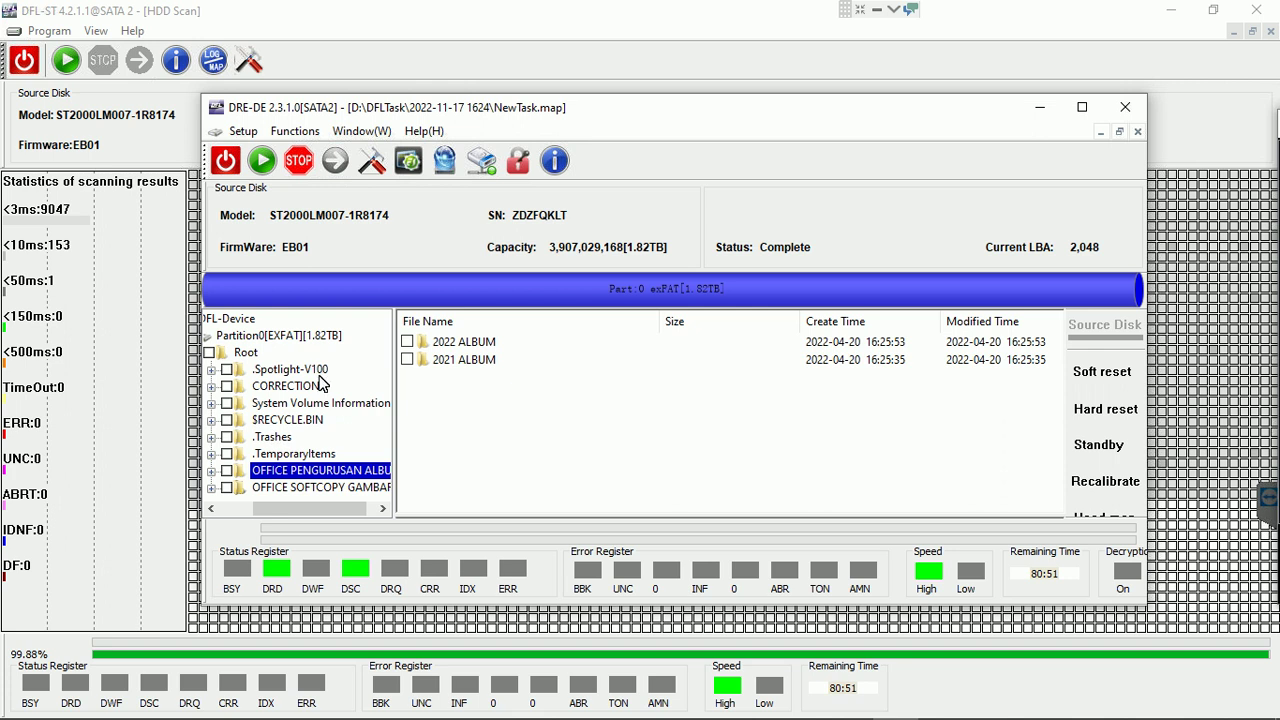
scroll(279, 490, "right", 1)
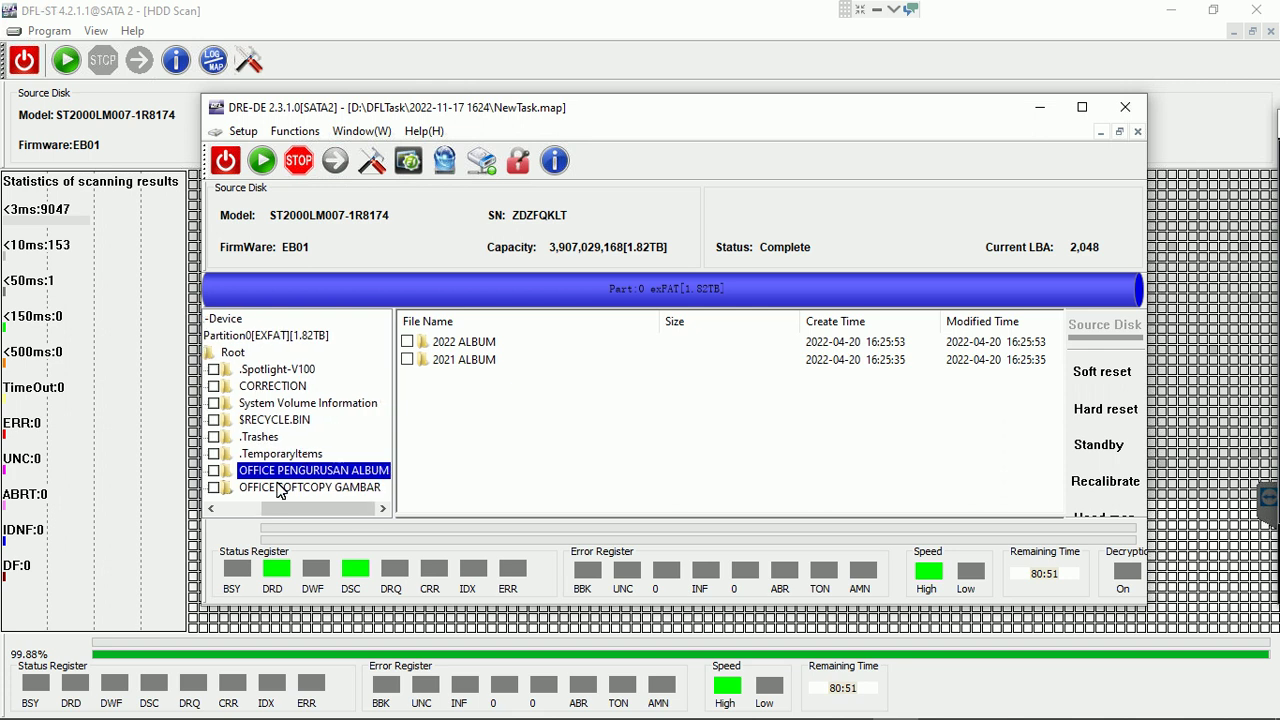
scroll(268, 490, "left", 1)
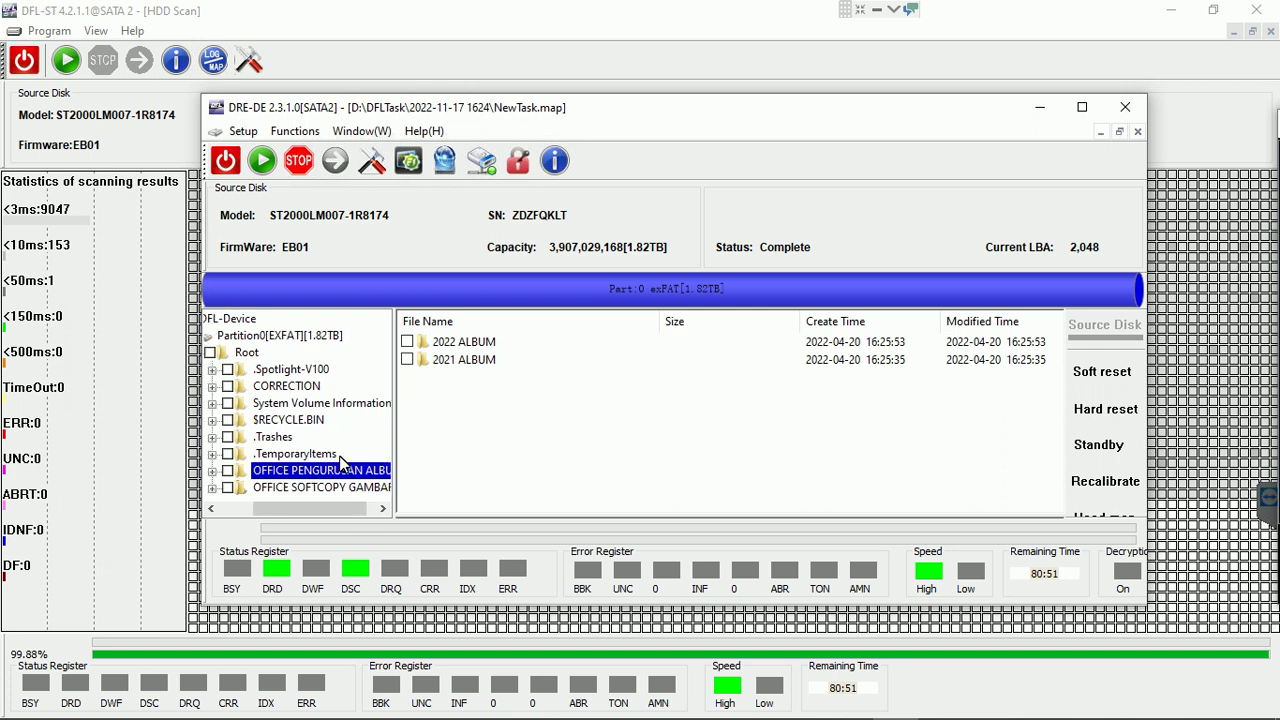